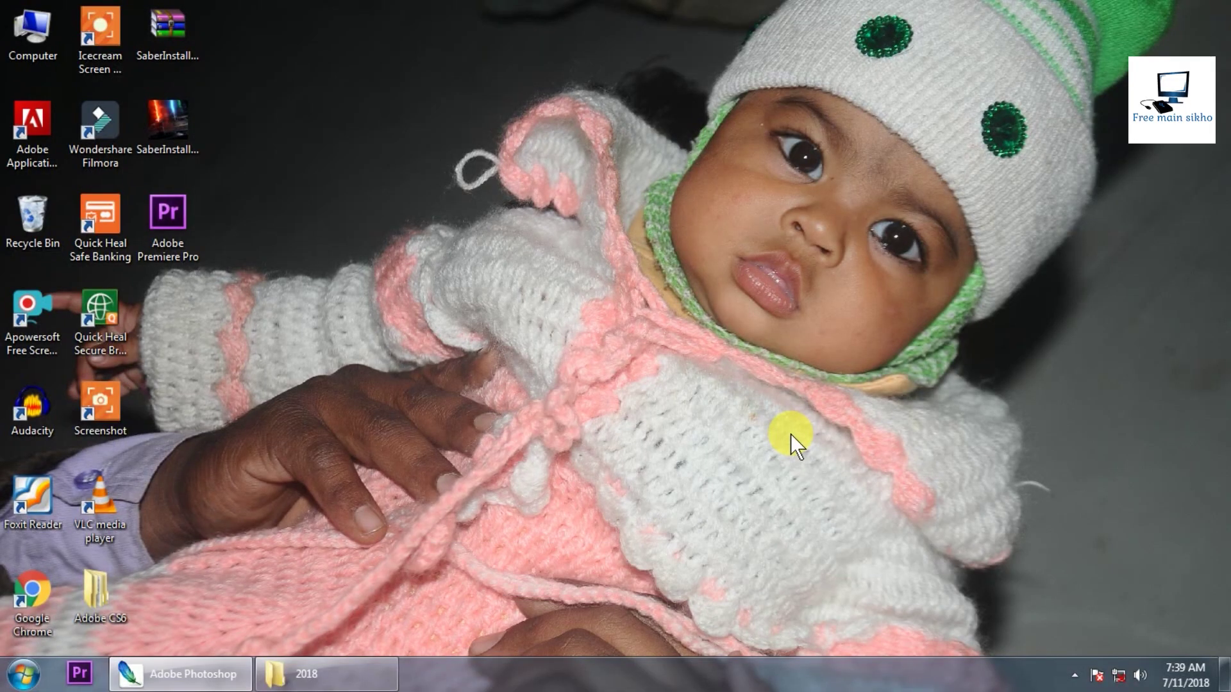
Step: Open and close the desktop context menu several times
{"action": "right_click", "coordinate": [346, 180]}
{"action": "right_click", "coordinate": [295, 166]}
{"action": "right_click", "coordinate": [325, 146]}
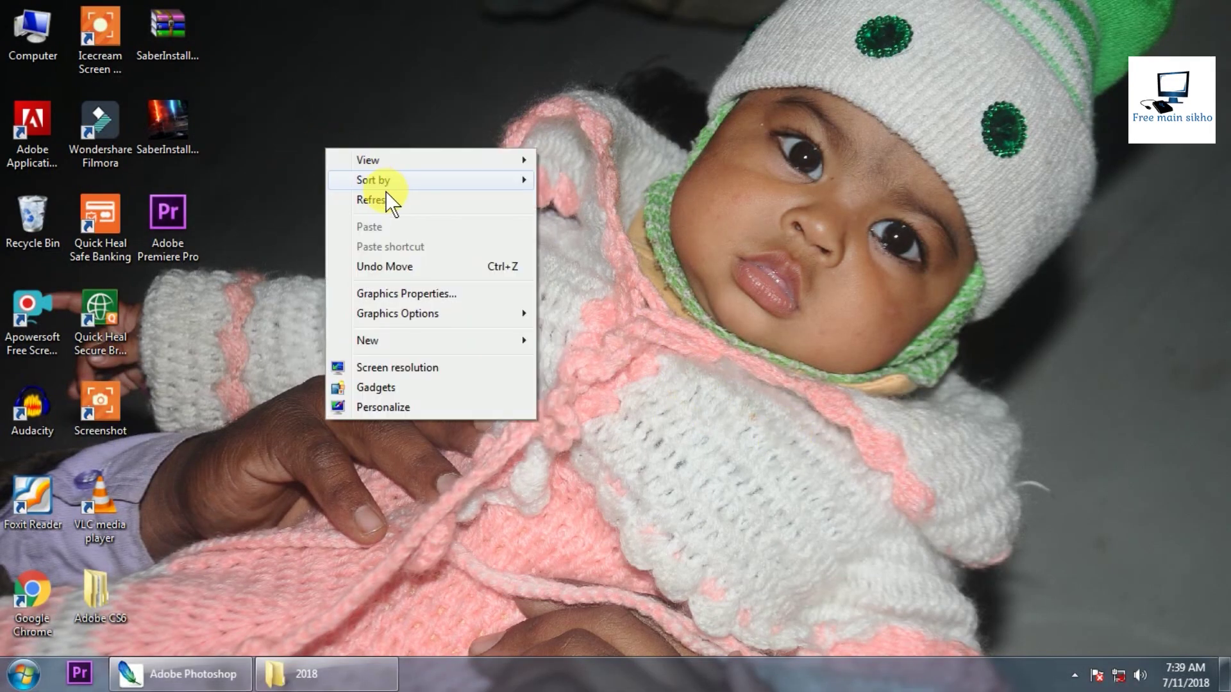
{"action": "right_click", "coordinate": [302, 127]}
{"action": "right_click", "coordinate": [292, 156]}
{"action": "left_click", "coordinate": [340, 207]}
Step: Open photo DSC_0031 from the 2018 folder in Photoshop
{"action": "left_click", "coordinate": [238, 674]}
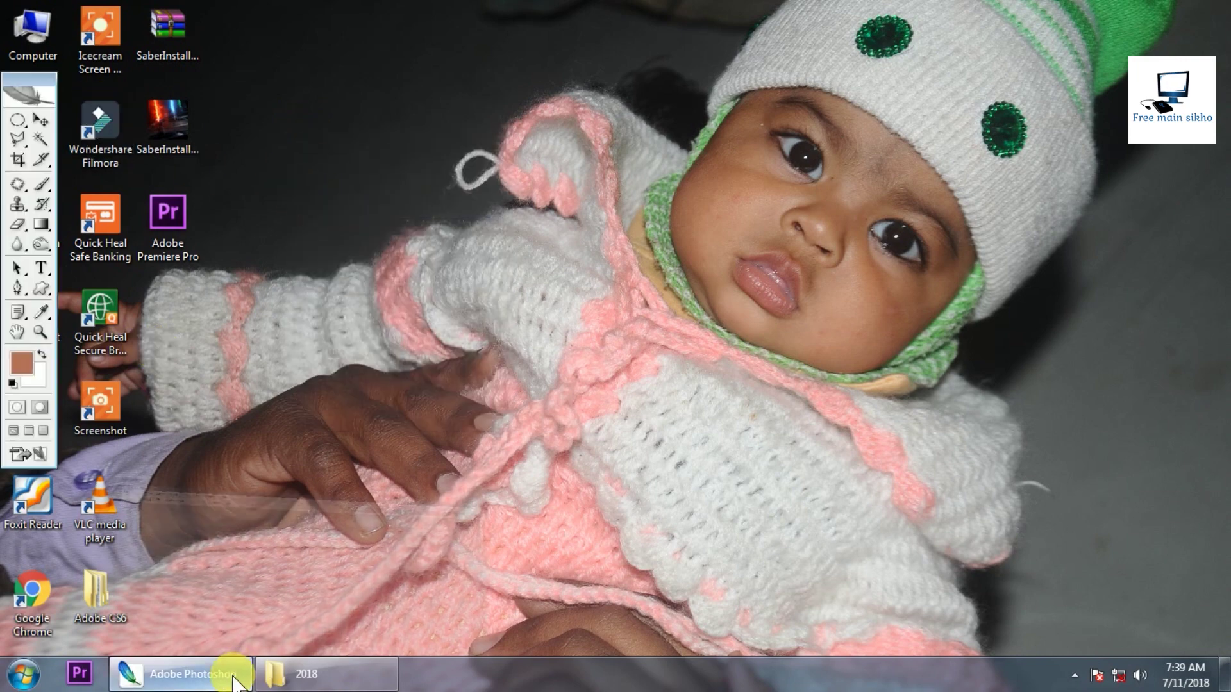
{"action": "left_click", "coordinate": [324, 673]}
{"action": "right_click", "coordinate": [461, 287]}
{"action": "left_click", "coordinate": [319, 342]}
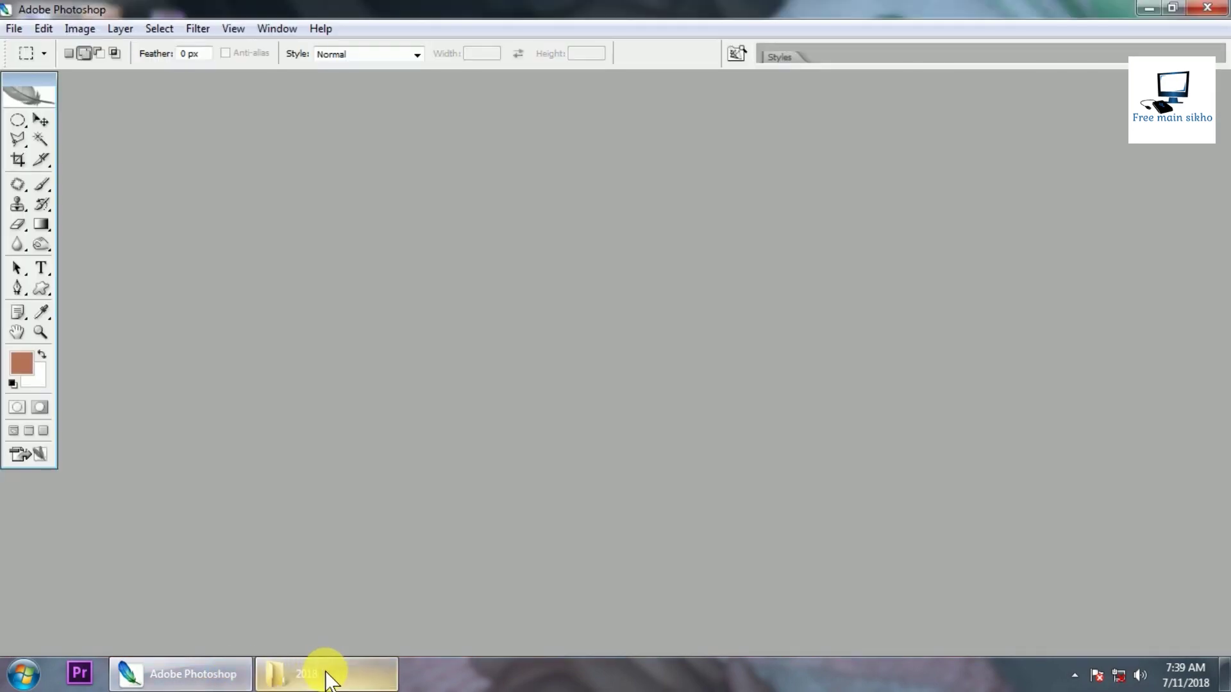
{"action": "left_click", "coordinate": [327, 675]}
{"action": "right_click", "coordinate": [461, 286]}
{"action": "left_click", "coordinate": [320, 341]}
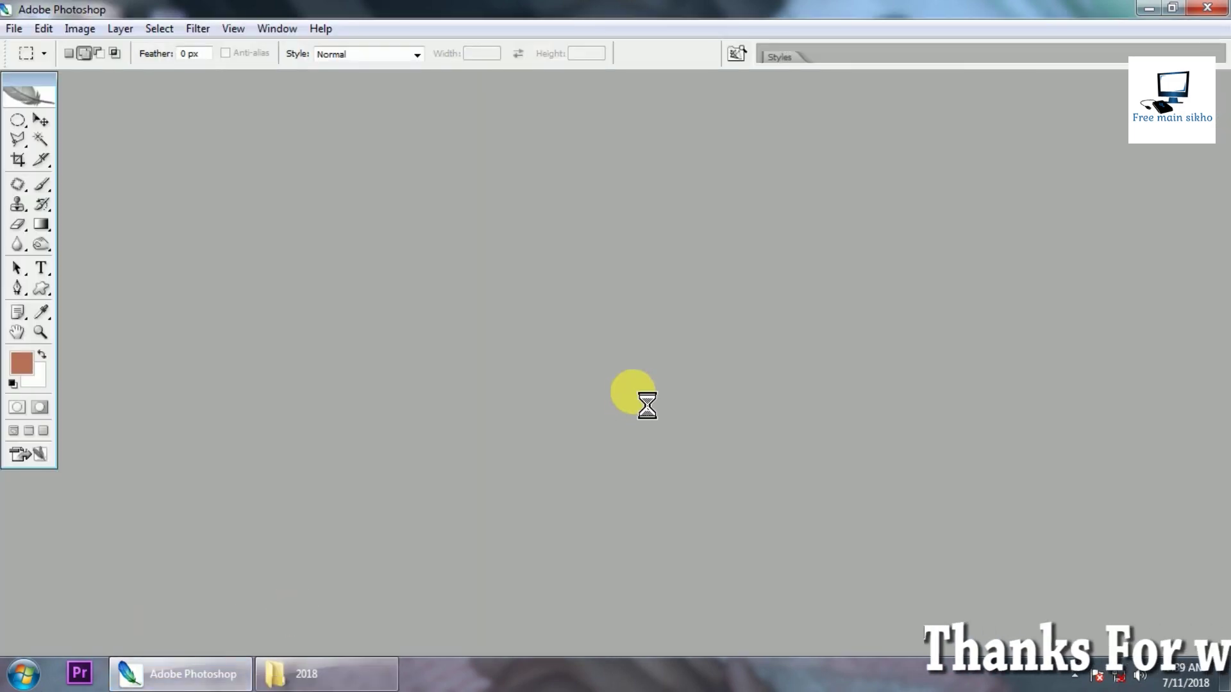
Step: Show the photo full screen with rulers and rotate the canvas 90° CCW
{"action": "key", "text": "f"}
{"action": "key", "text": "ctrl+r"}
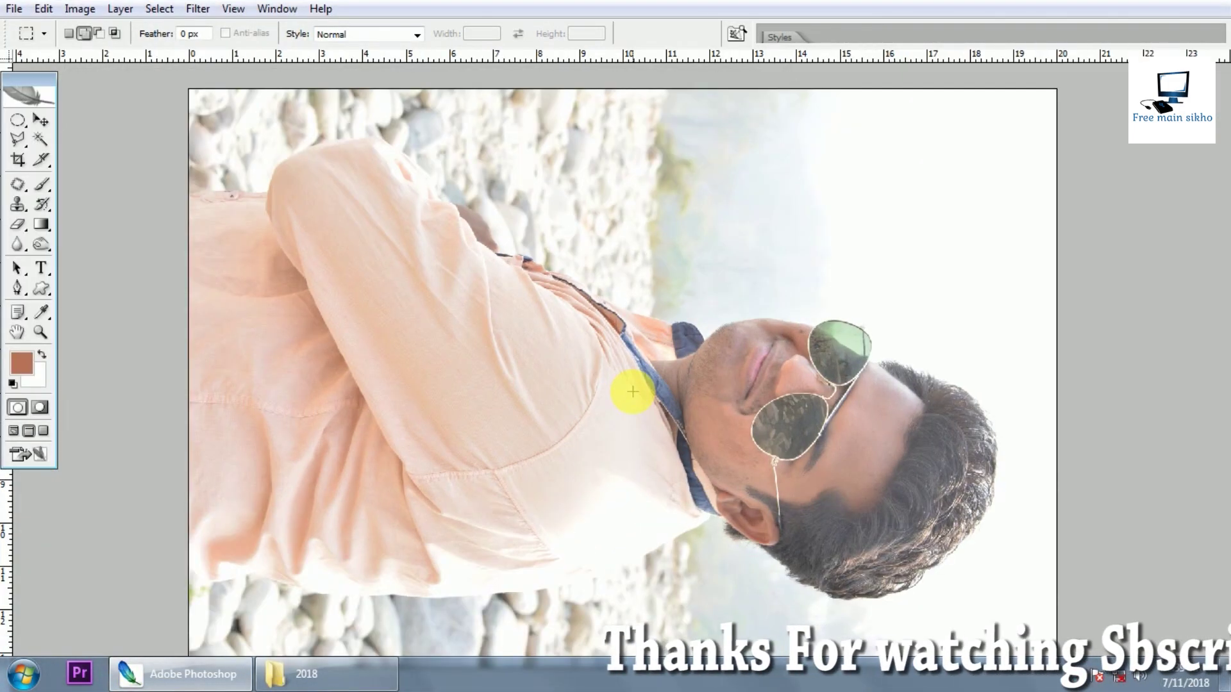
{"action": "key", "text": "alt+i"}
{"action": "key", "text": "e"}
{"action": "key", "text": "Down"}
{"action": "key", "text": "Down"}
{"action": "key", "text": "Return"}
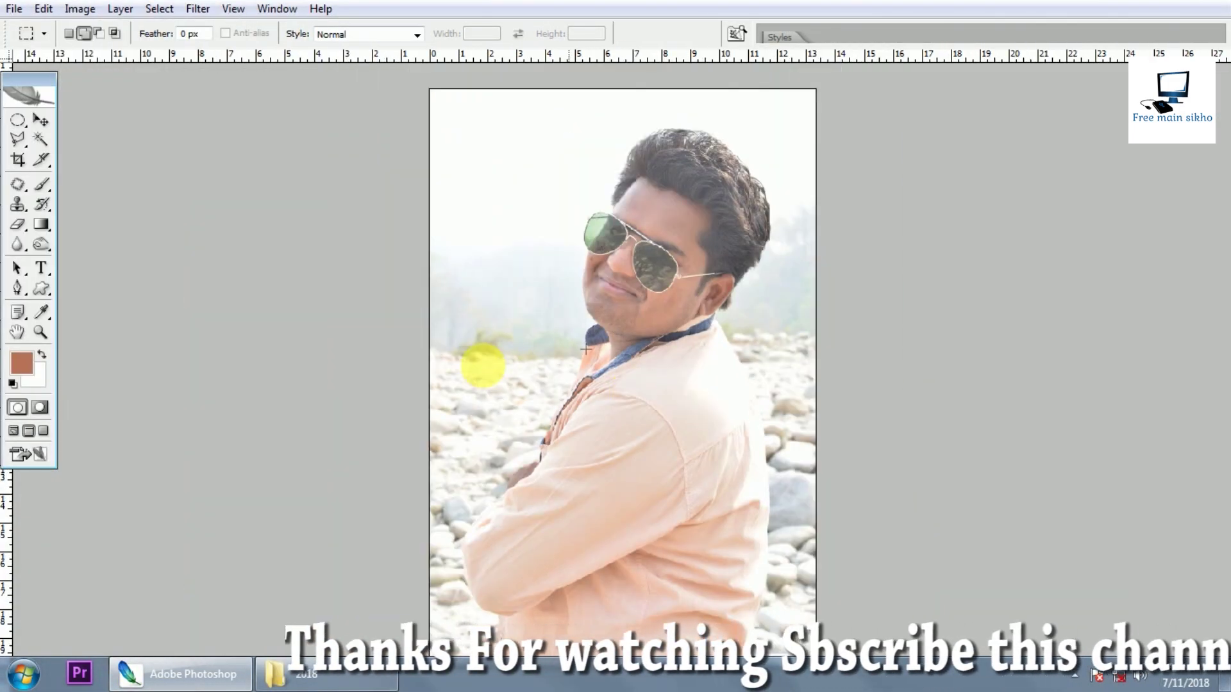
Step: Switch between the Move and Burn tools, then bring up Levels with Ctrl+L
{"action": "key", "text": "v"}
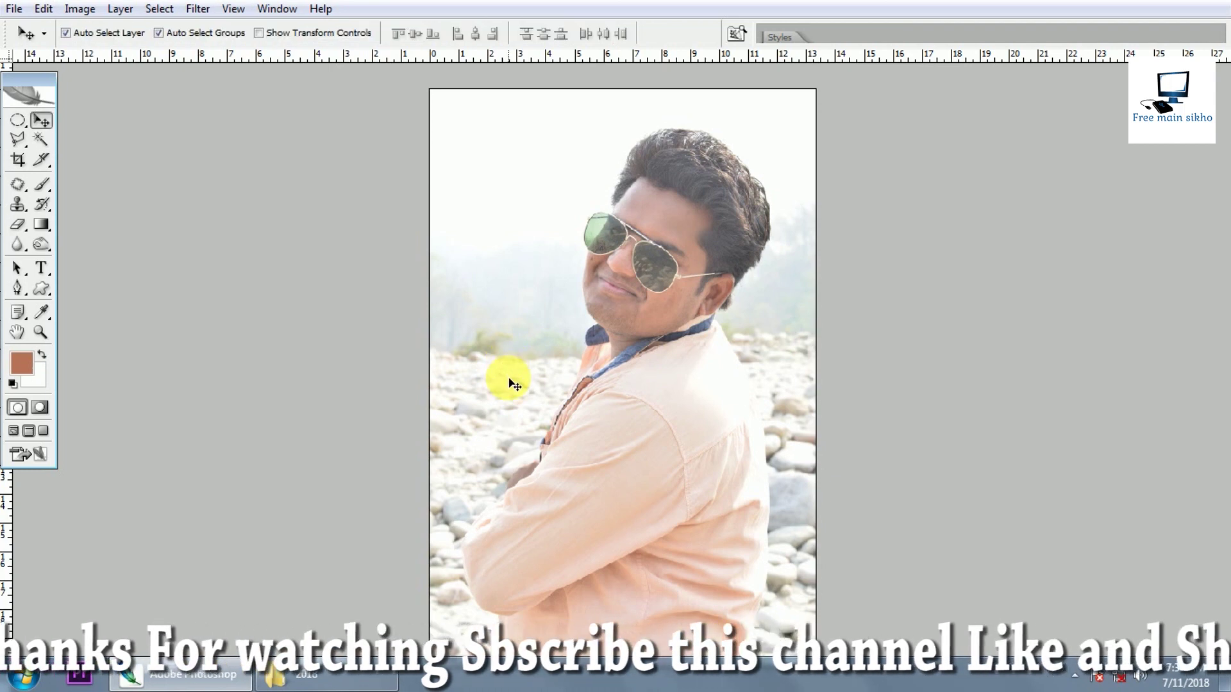
{"action": "key", "text": "o"}
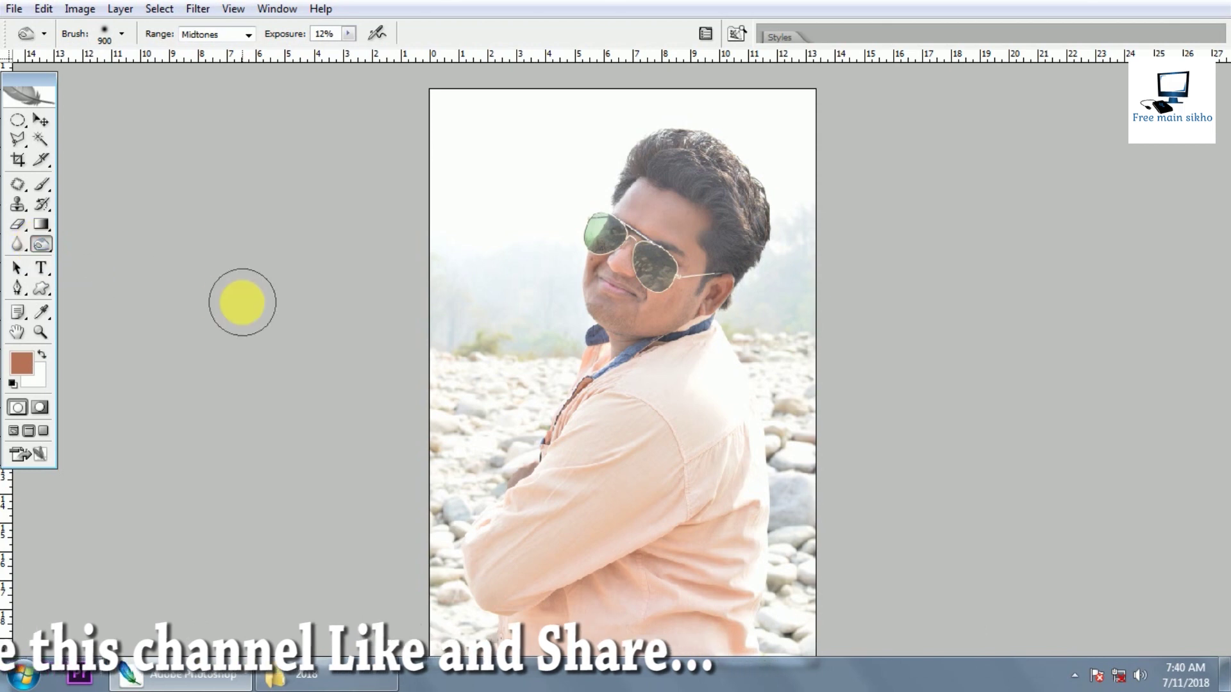
{"action": "key", "text": "v"}
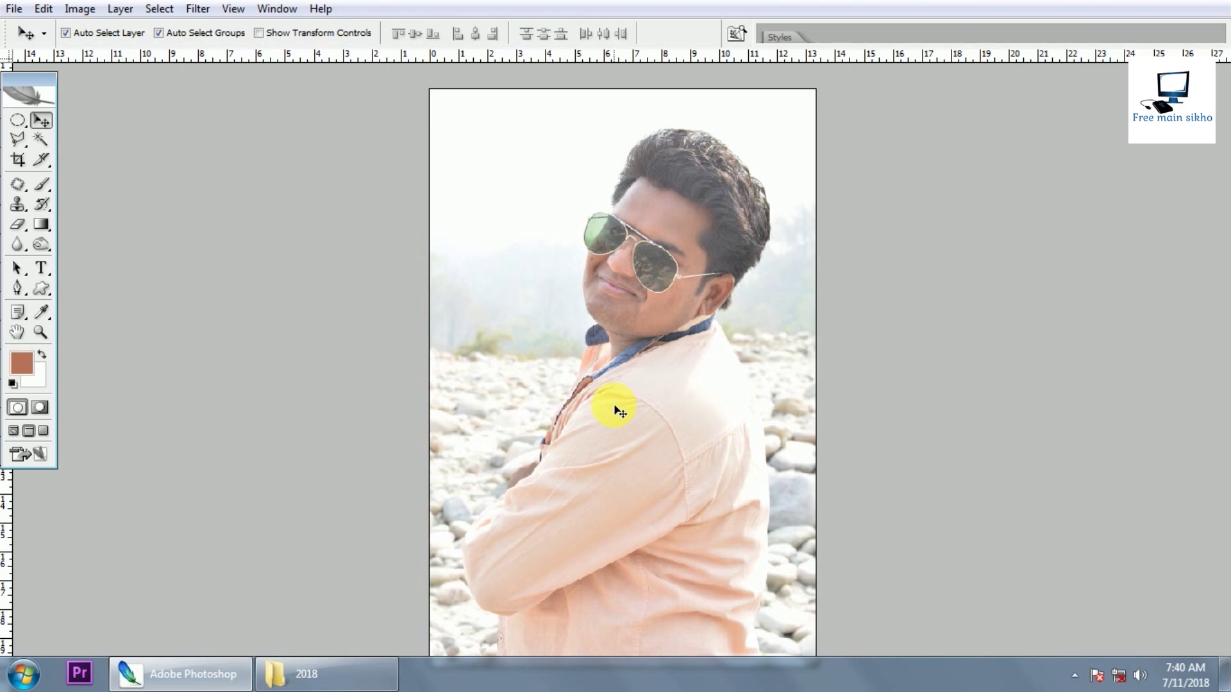
{"action": "key", "text": "ctrl+l"}
Step: Nudge the Levels black input, then open and dismiss Curves
{"action": "left_click_drag", "start_coordinate": [810, 265], "coordinate": [870, 265]}
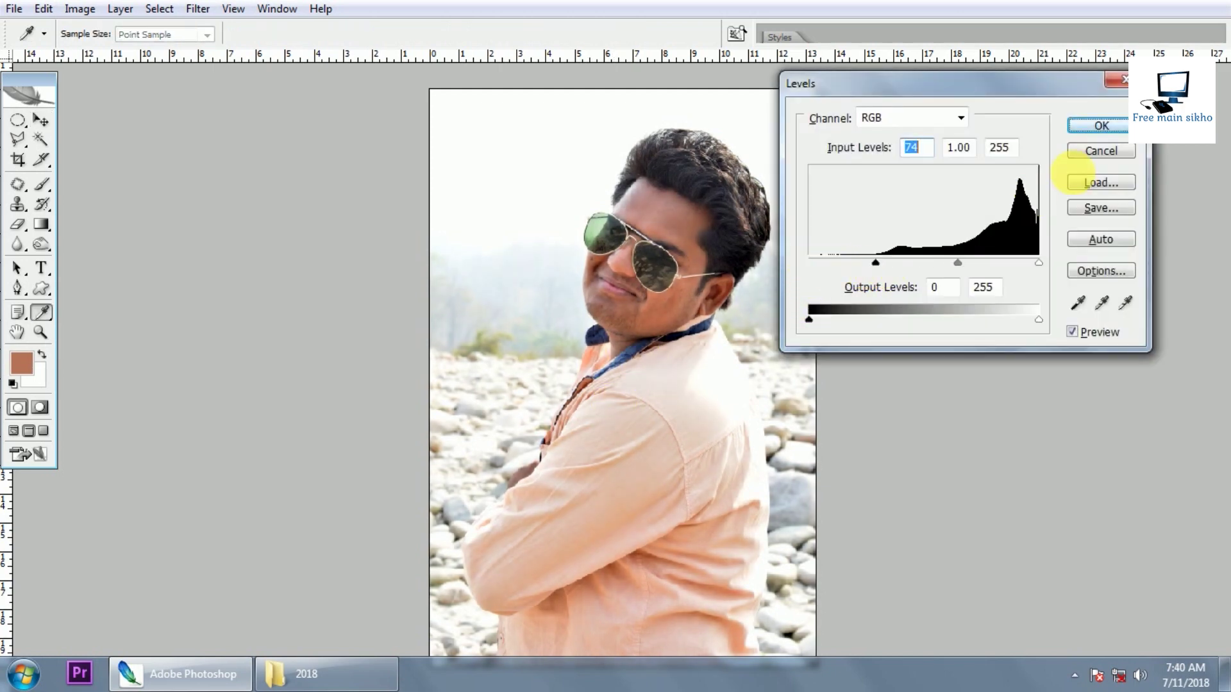
{"action": "key", "text": "Return"}
{"action": "key", "text": "ctrl+m"}
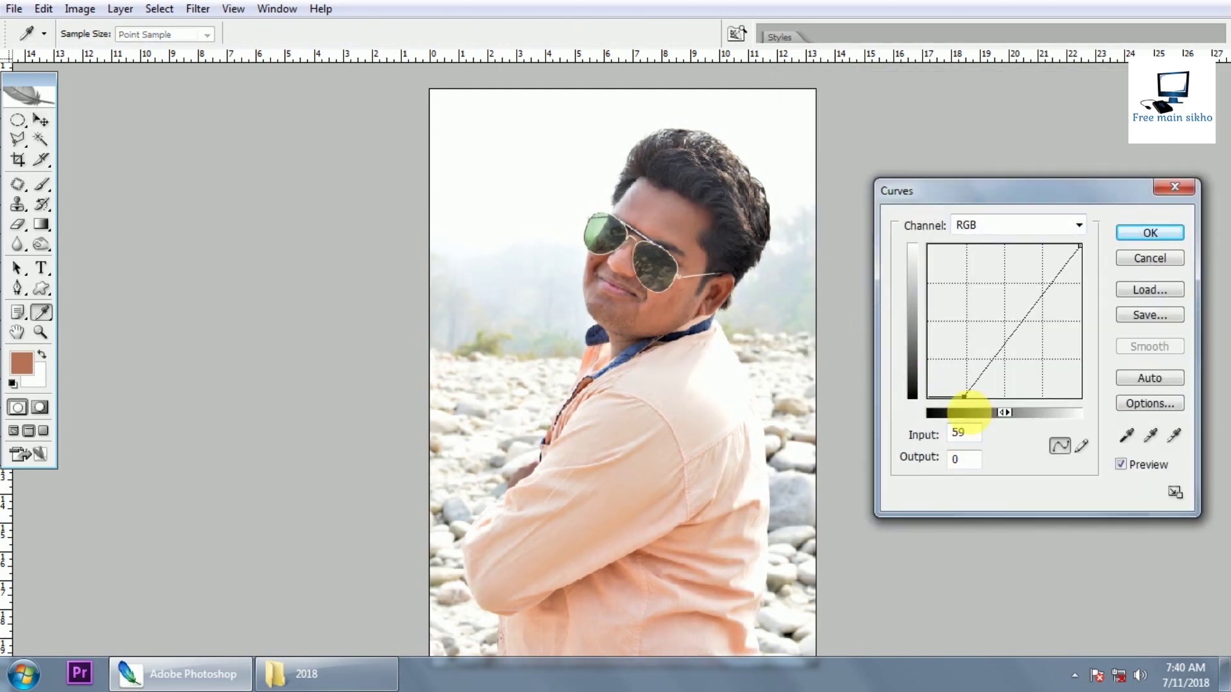
{"action": "left_click", "coordinate": [1128, 234]}
Step: Select the Burn tool and highlight its exposure value
{"action": "key", "text": "v"}
{"action": "key", "text": "o"}
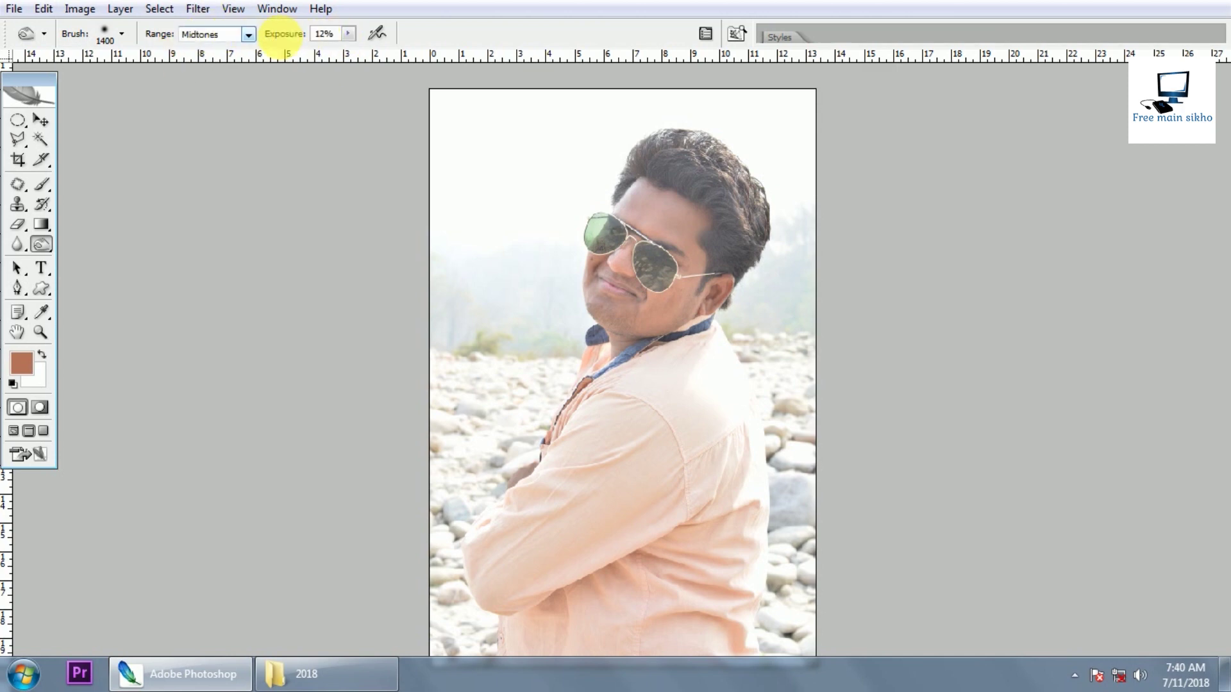
{"action": "double_click", "coordinate": [328, 33]}
Step: Set Burn exposure to 100%, darken the shirt and background, then undo the strokes
{"action": "type", "text": "100"}
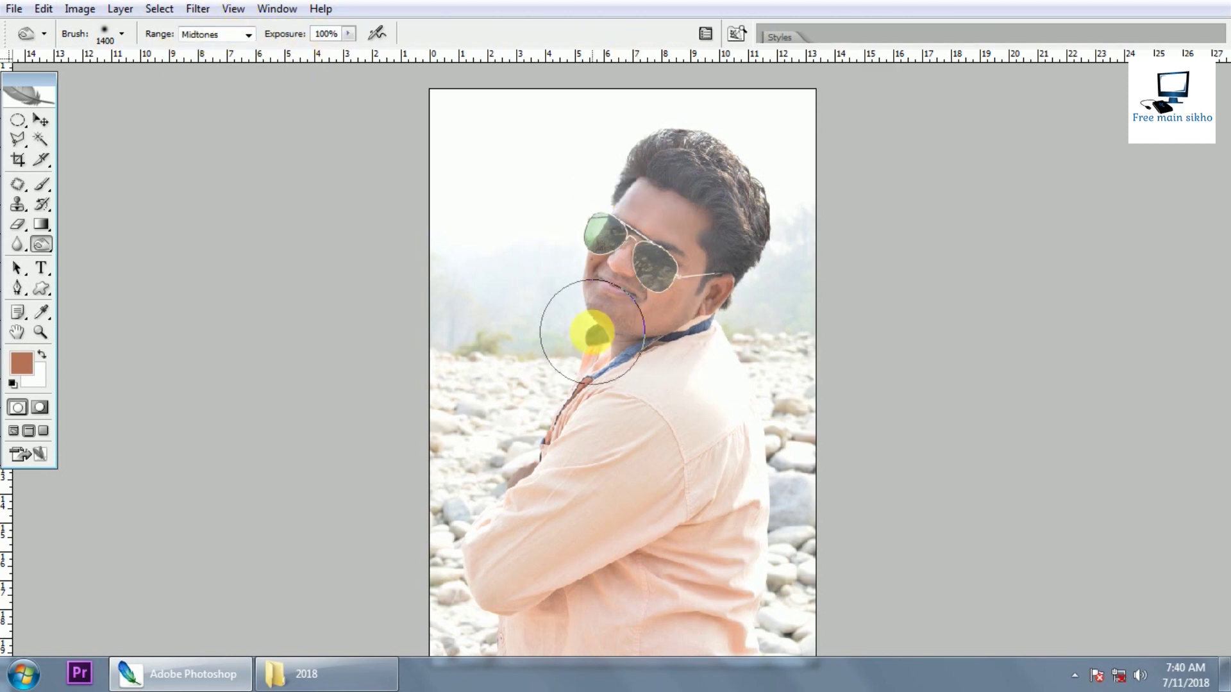
{"action": "left_click_drag", "start_coordinate": [595, 391], "coordinate": [567, 170]}
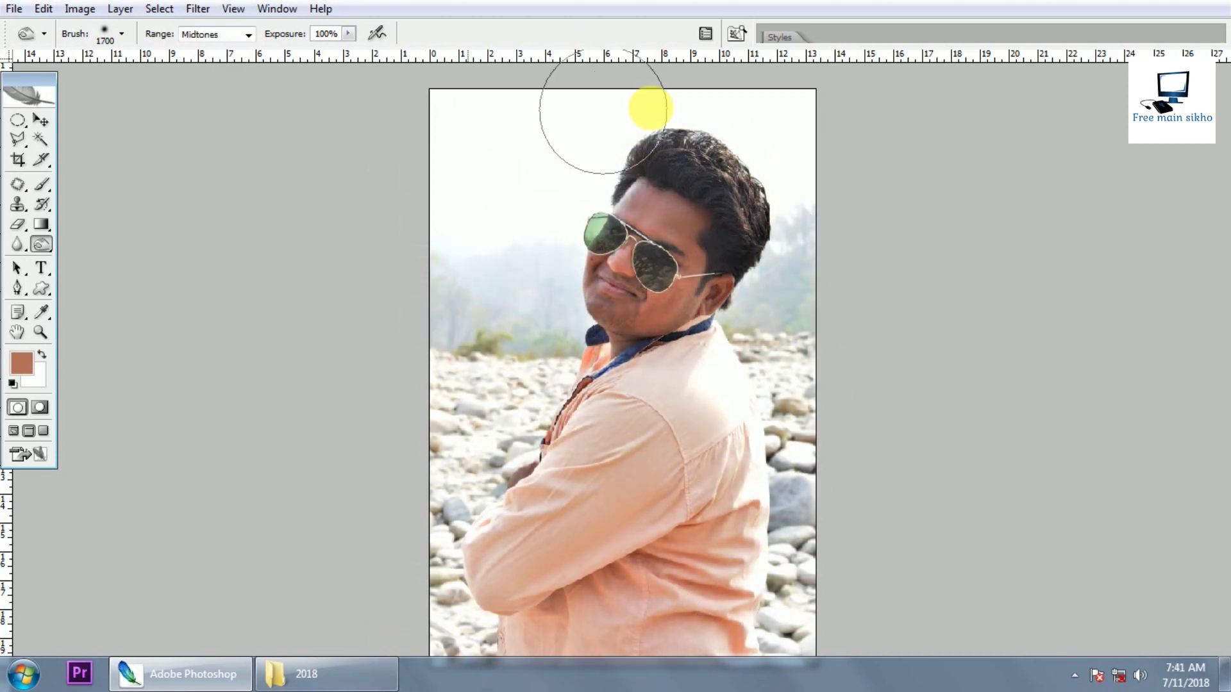
{"action": "mouse_move", "coordinate": [777, 411]}
{"action": "left_mouse_down"}
{"action": "mouse_move", "coordinate": [514, 591]}
{"action": "mouse_move", "coordinate": [827, 223]}
{"action": "left_mouse_up"}
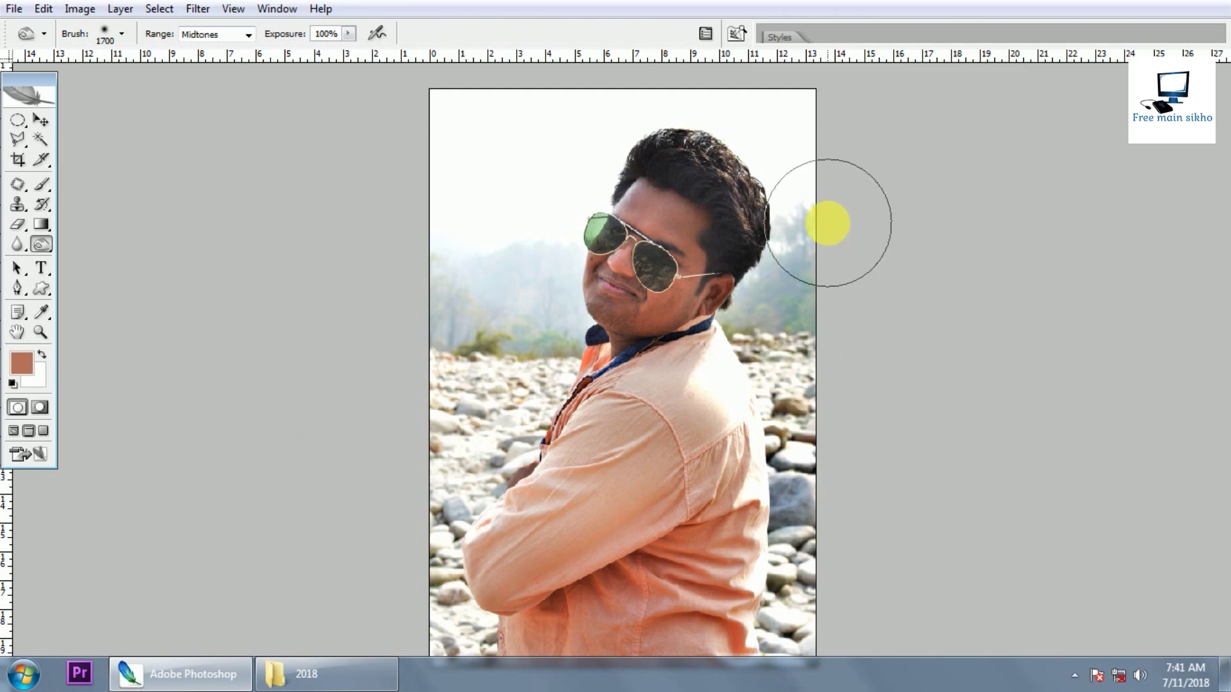
{"action": "key", "text": "ctrl+alt+z"}
{"action": "key", "text": "ctrl+alt+z"}
{"action": "key", "text": "ctrl+alt+z"}
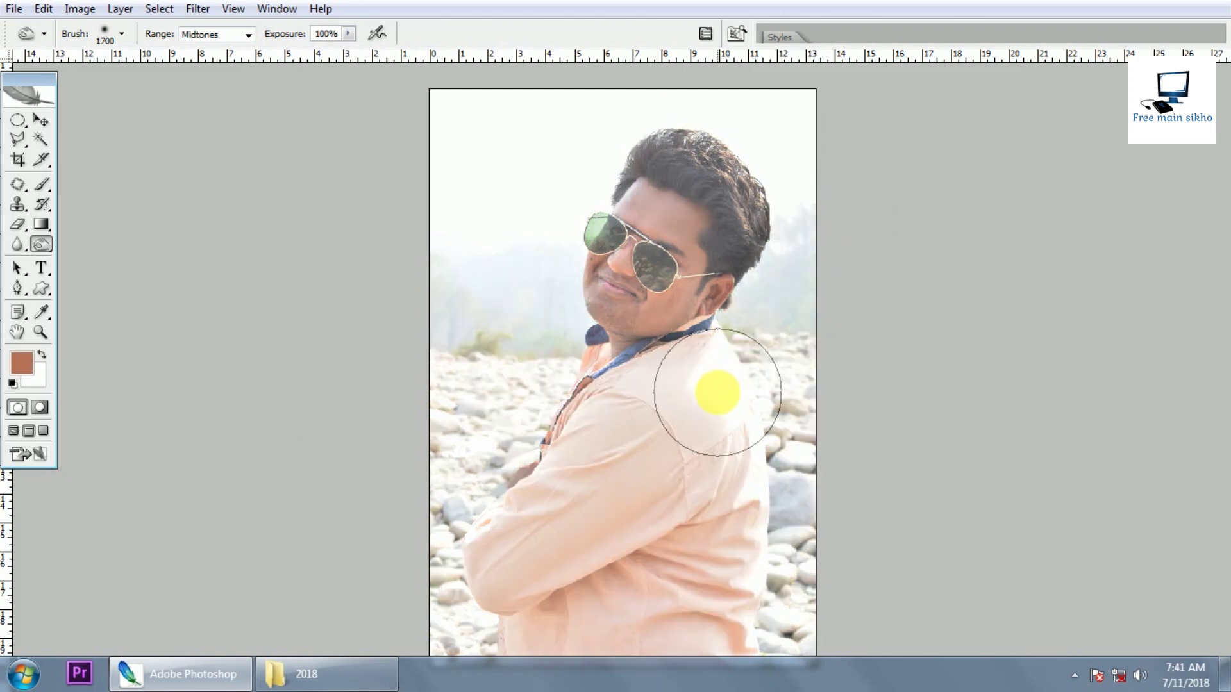
{"action": "key", "text": "v"}
{"action": "key", "text": "o"}
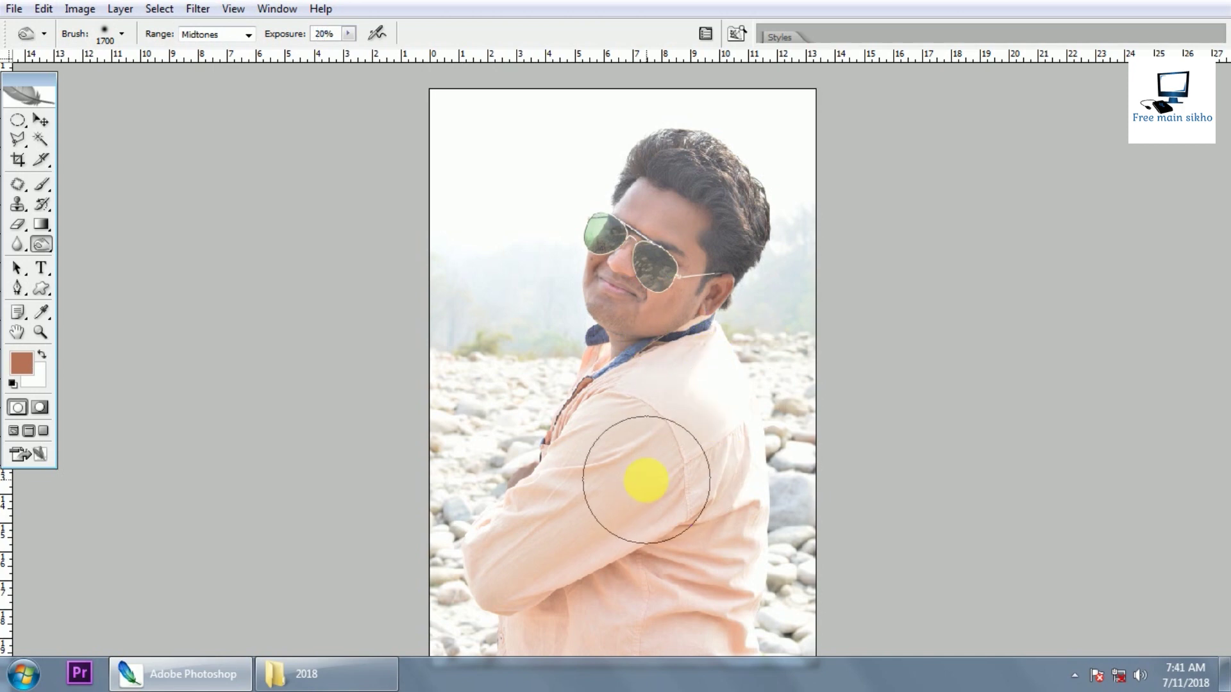
Step: Resize the brush and darken the shirt and rocks again
{"action": "left_click_drag", "start_coordinate": [754, 412], "coordinate": [782, 320]}
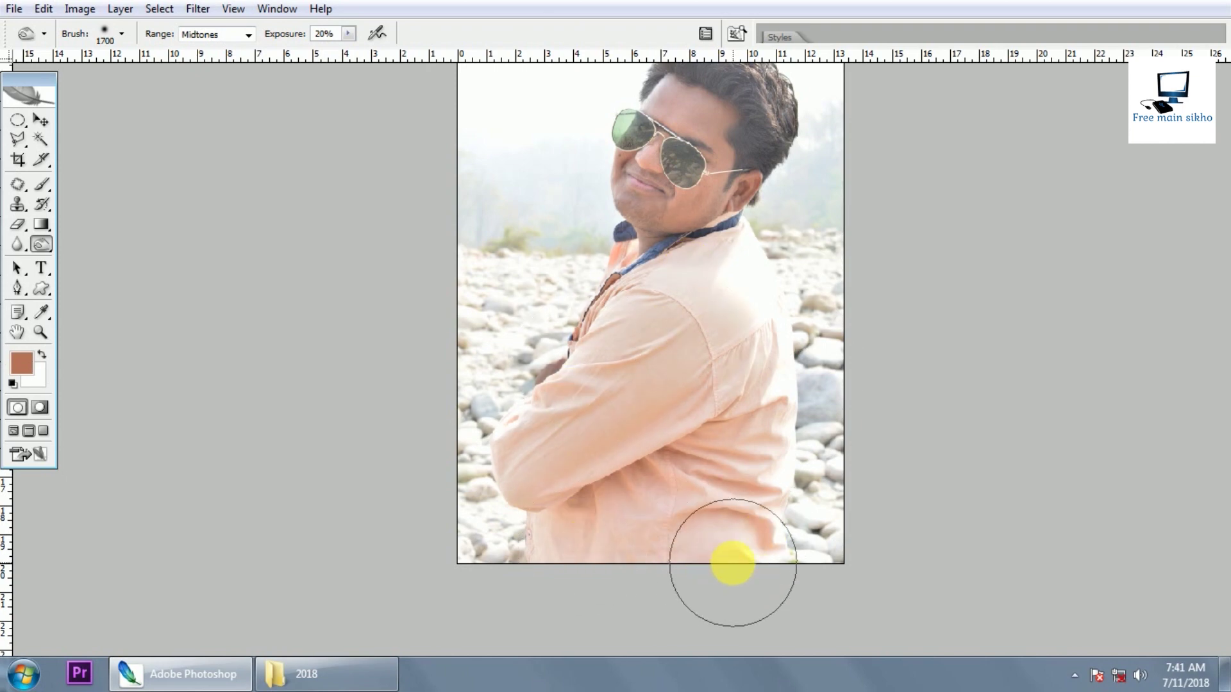
{"action": "key", "text": "bracketleft"}
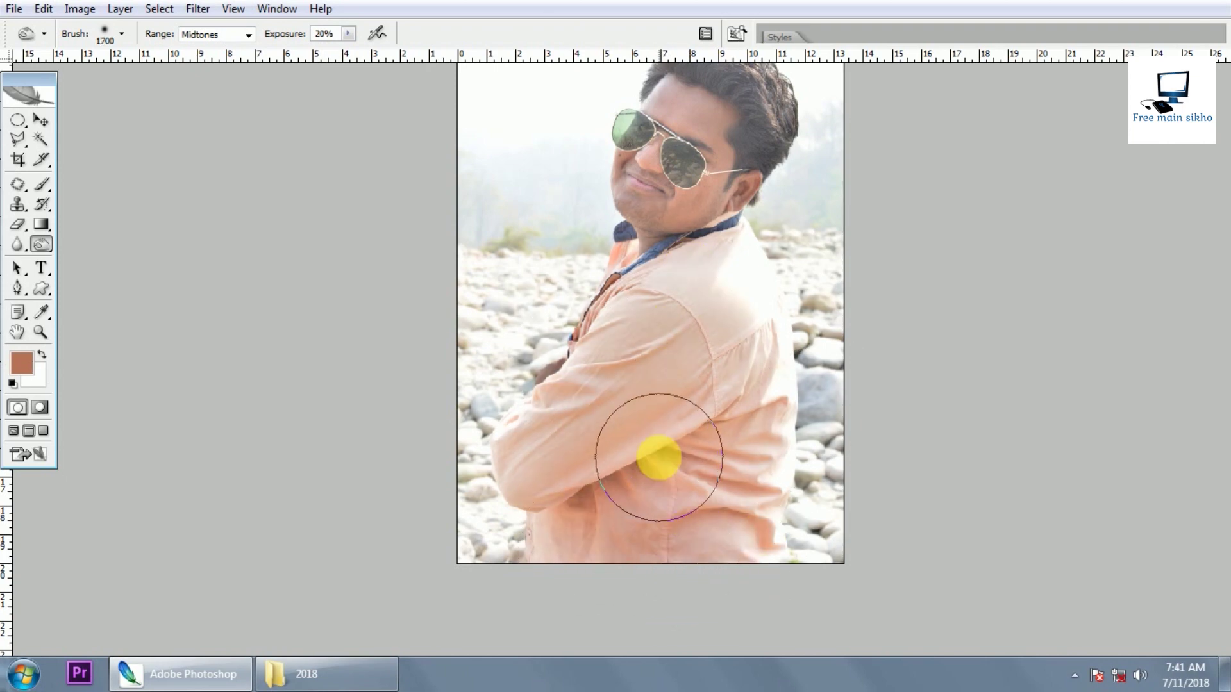
{"action": "key", "text": "bracketleft"}
{"action": "key", "text": "bracketleft"}
{"action": "scroll", "coordinate": [733, 179], "scroll_direction": "up", "scroll_amount": 2}
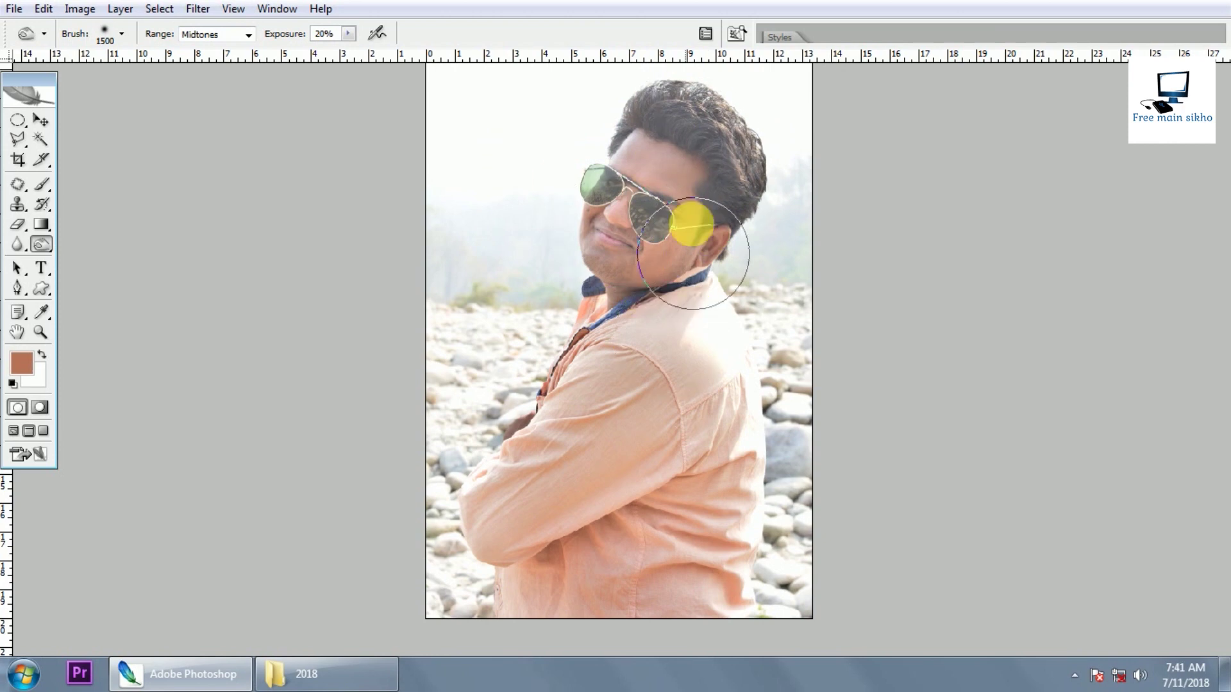
{"action": "scroll", "coordinate": [769, 170], "scroll_direction": "up", "scroll_amount": 2}
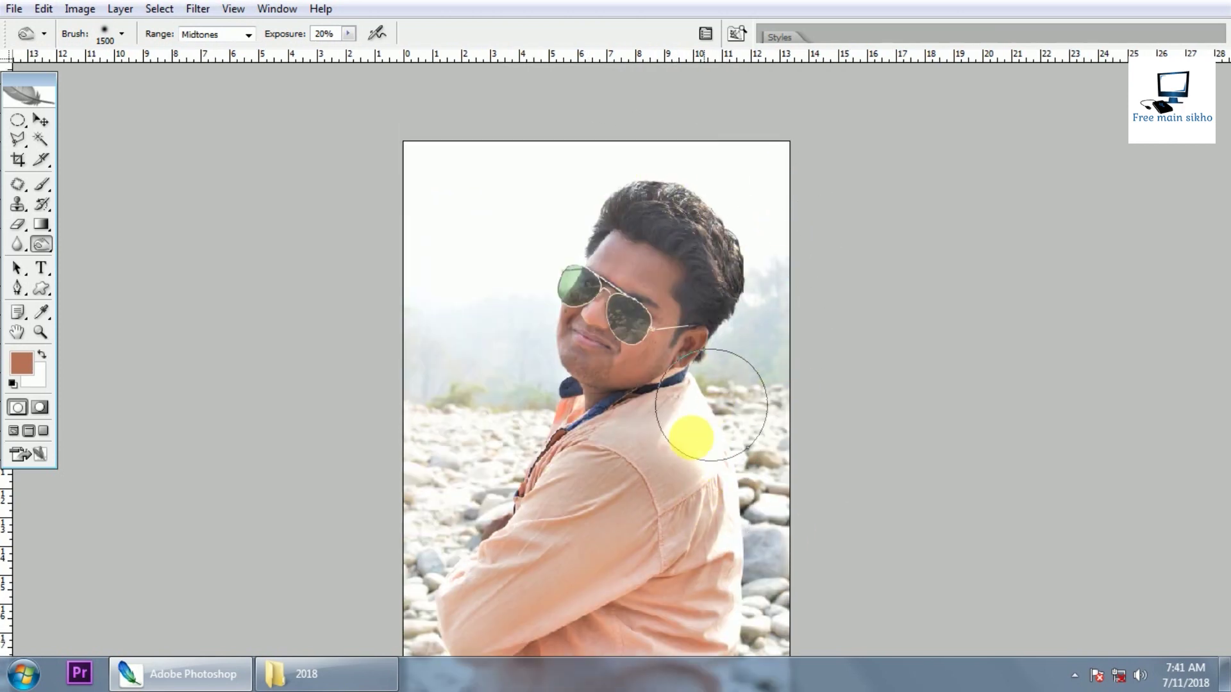
{"action": "key", "text": "bracketright"}
{"action": "key", "text": "bracketright"}
{"action": "key", "text": "bracketright"}
{"action": "key", "text": "ctrl+minus"}
{"action": "mouse_move", "coordinate": [547, 549]}
{"action": "left_mouse_down"}
{"action": "mouse_move", "coordinate": [639, 530]}
{"action": "mouse_move", "coordinate": [481, 280]}
{"action": "mouse_move", "coordinate": [459, 508]}
{"action": "mouse_move", "coordinate": [746, 516]}
{"action": "left_mouse_up"}
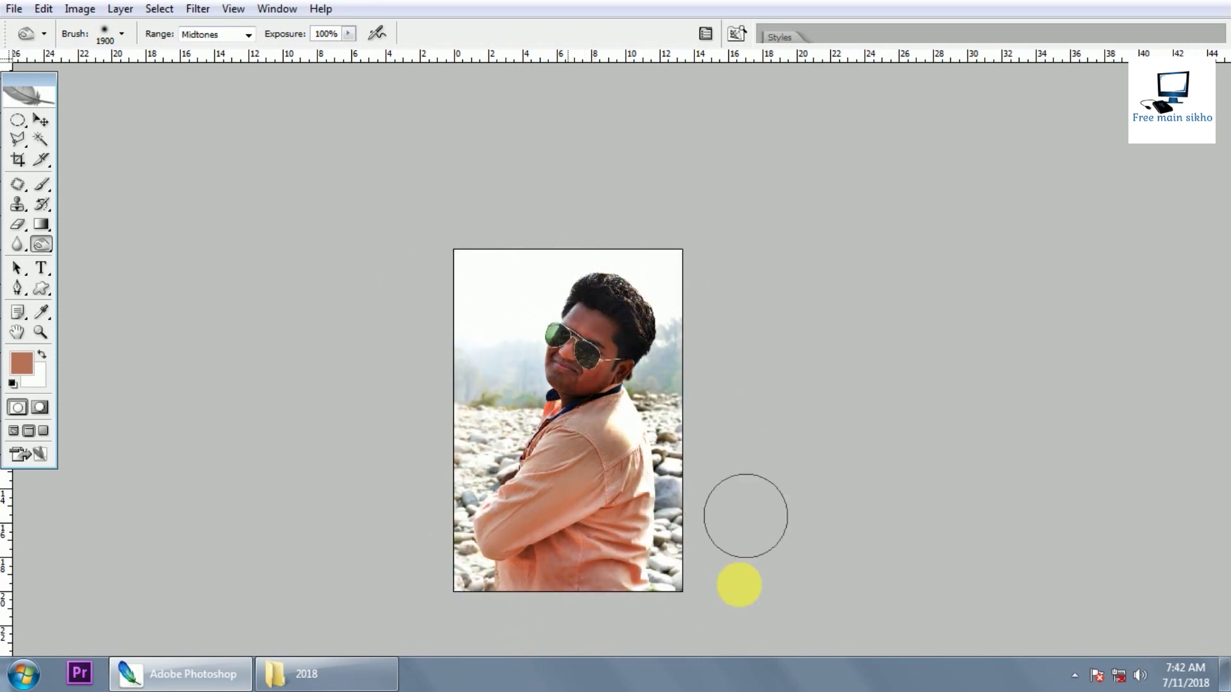
Step: Zoom in on the sunglasses and face, then fit the whole photo on screen
{"action": "key", "text": "z"}
{"action": "left_click_drag", "start_coordinate": [527, 282], "coordinate": [695, 443]}
{"action": "left_click", "coordinate": [710, 418]}
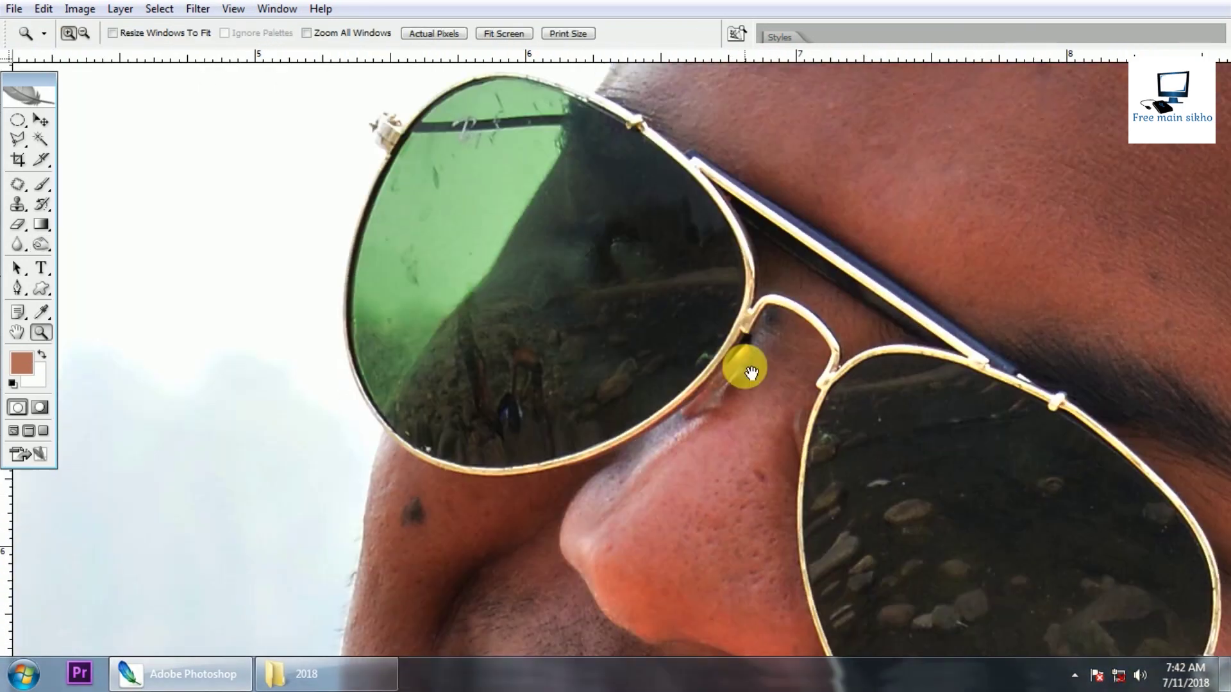
{"action": "left_click_drag", "start_coordinate": [750, 372], "coordinate": [736, 214]}
{"action": "key", "text": "ctrl+0"}
{"action": "left_click_drag", "start_coordinate": [763, 437], "coordinate": [757, 425]}
{"action": "key", "text": "ctrl+0"}
Step: Reselect the Burn tool, then switch to the Sponge tool with Shift+O
{"action": "key", "text": "v"}
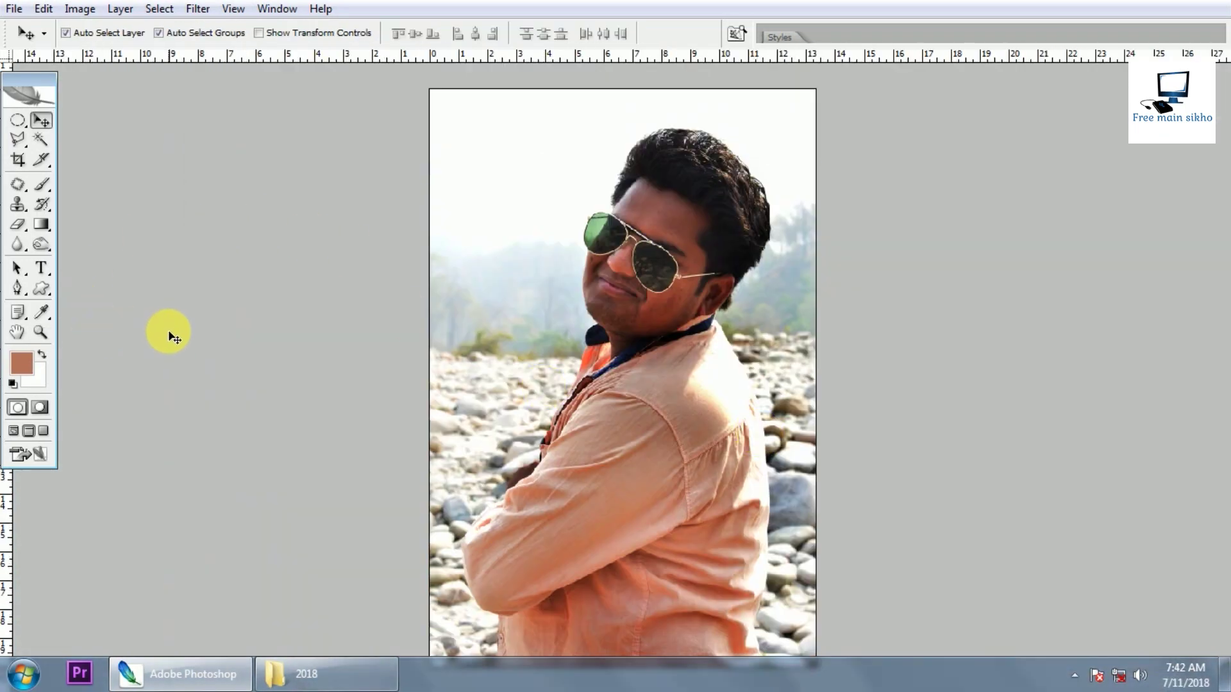
{"action": "key", "text": "o"}
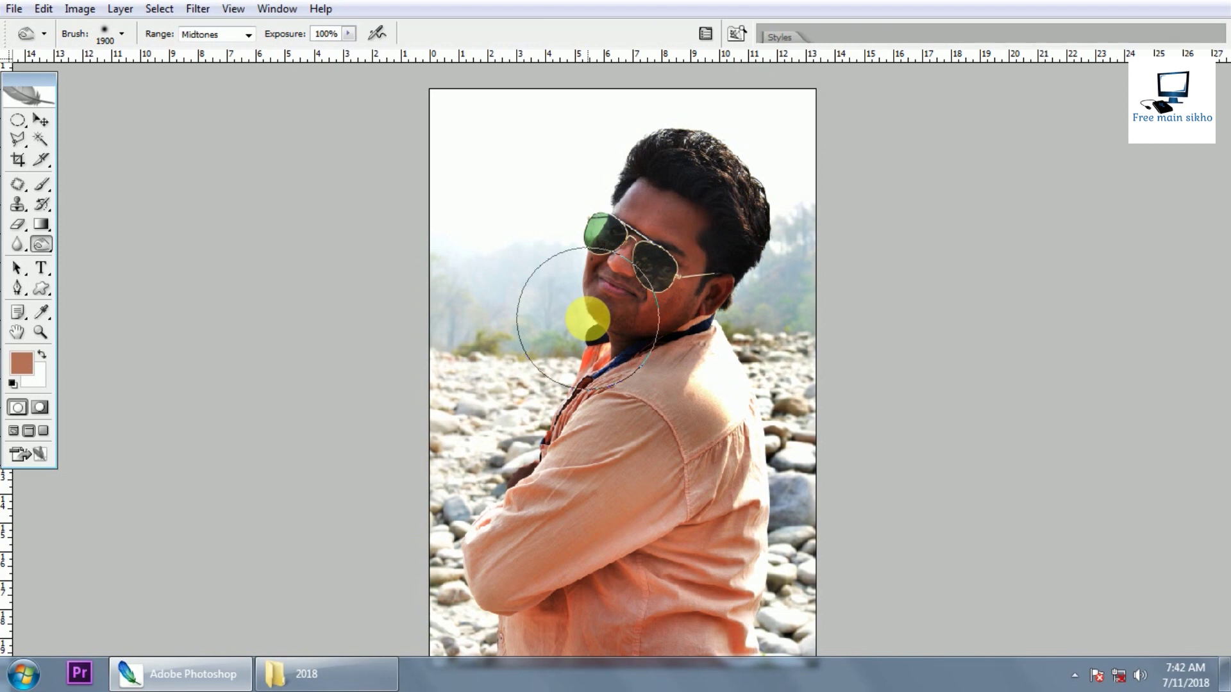
{"action": "left_click", "coordinate": [41, 245]}
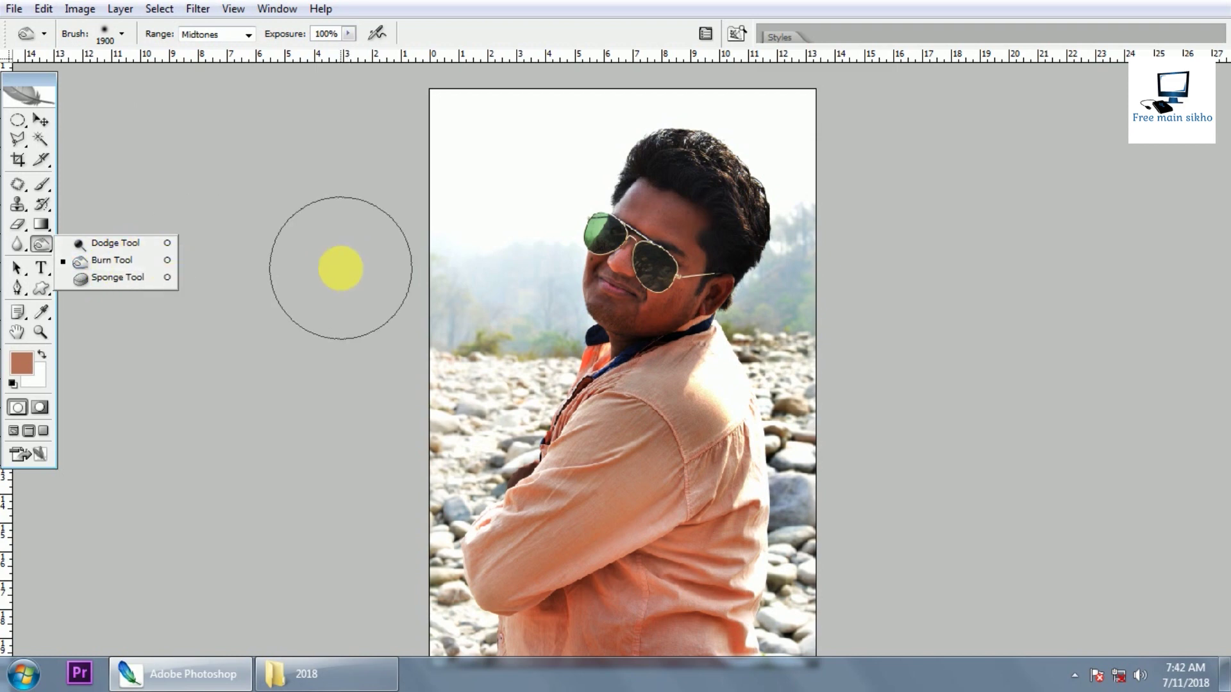
{"action": "left_click", "coordinate": [369, 314]}
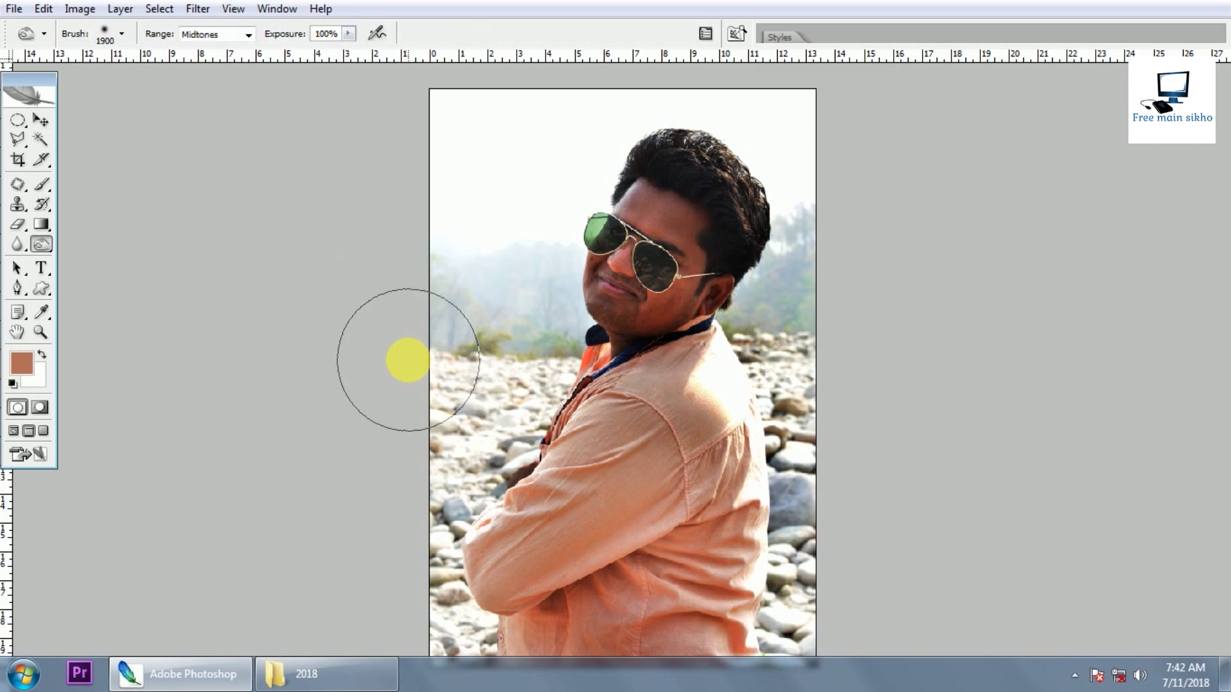
{"action": "key", "text": "shift+o"}
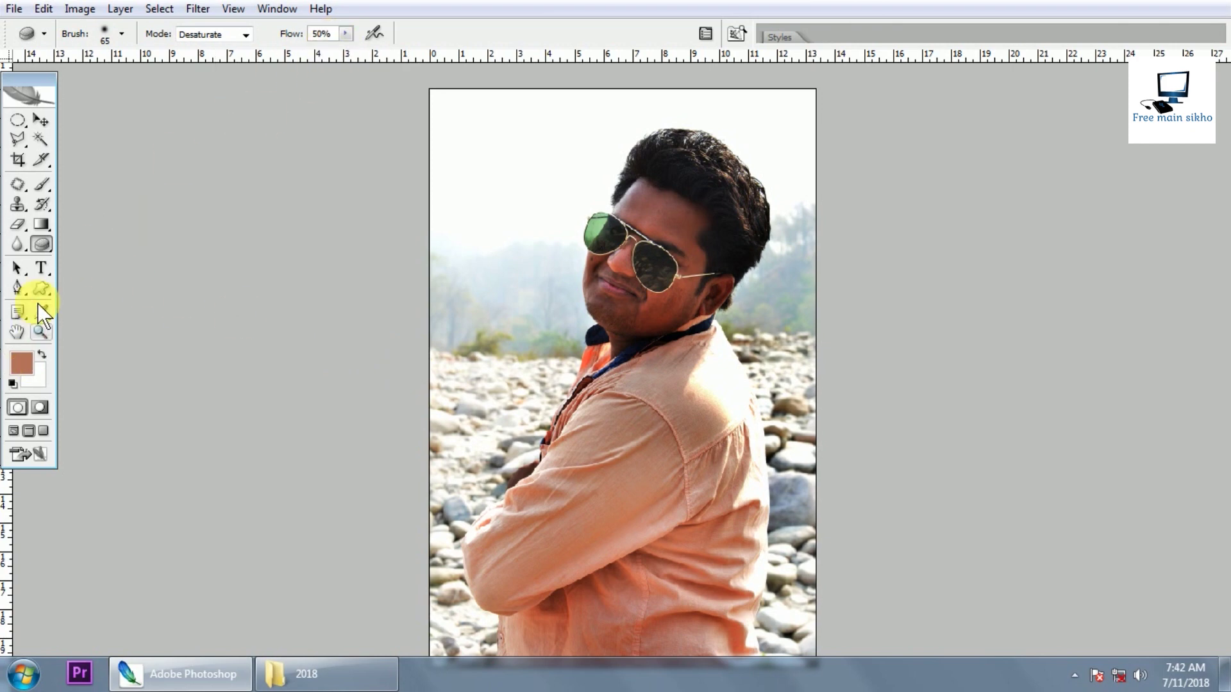
Step: Desaturate the face and orange shirt with a slightly smaller Sponge brush
{"action": "left_click", "coordinate": [41, 246]}
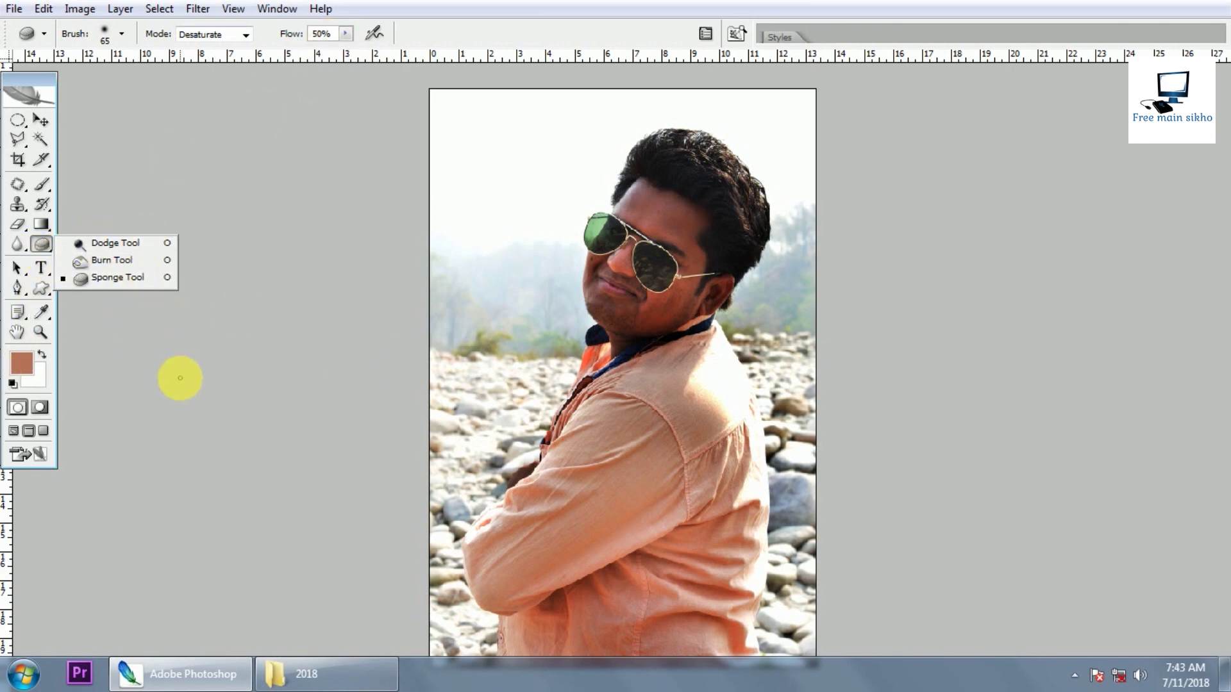
{"action": "left_click", "coordinate": [180, 379]}
{"action": "key", "text": "bracketleft"}
{"action": "key", "text": "bracketleft"}
{"action": "key", "text": "bracketleft"}
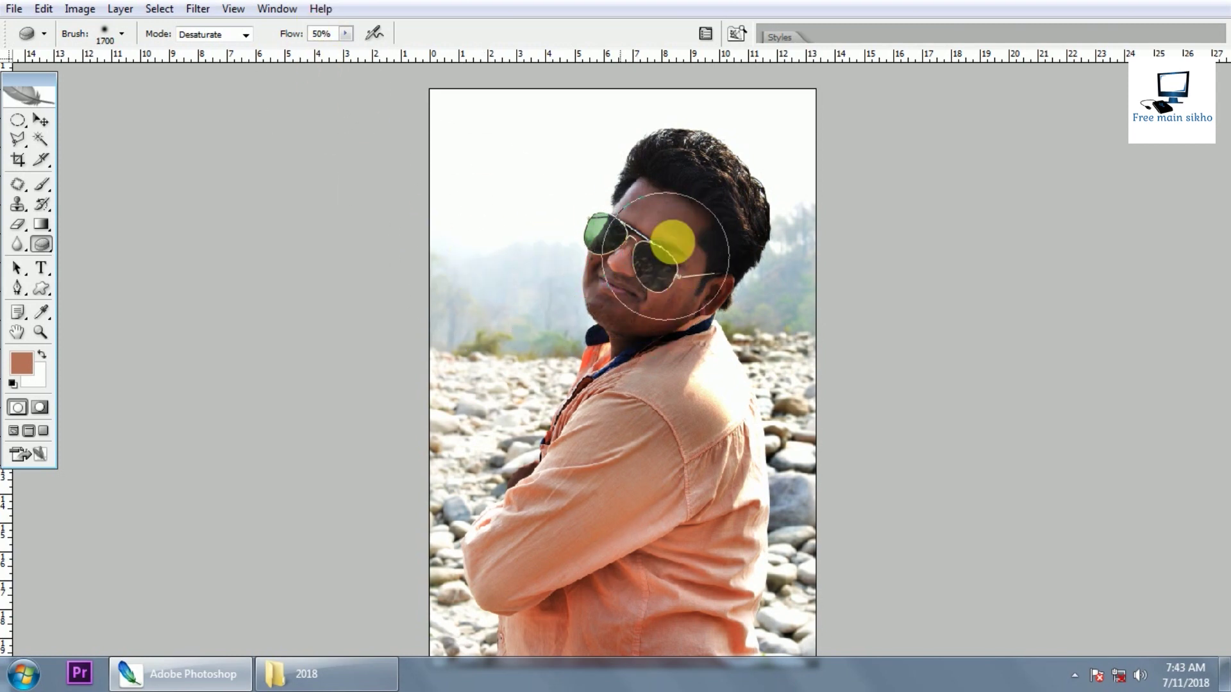
{"action": "scroll", "coordinate": [651, 271], "scroll_direction": "up", "scroll_amount": 3}
{"action": "left_click_drag", "start_coordinate": [651, 272], "coordinate": [646, 369]}
{"action": "key", "text": "ctrl+0"}
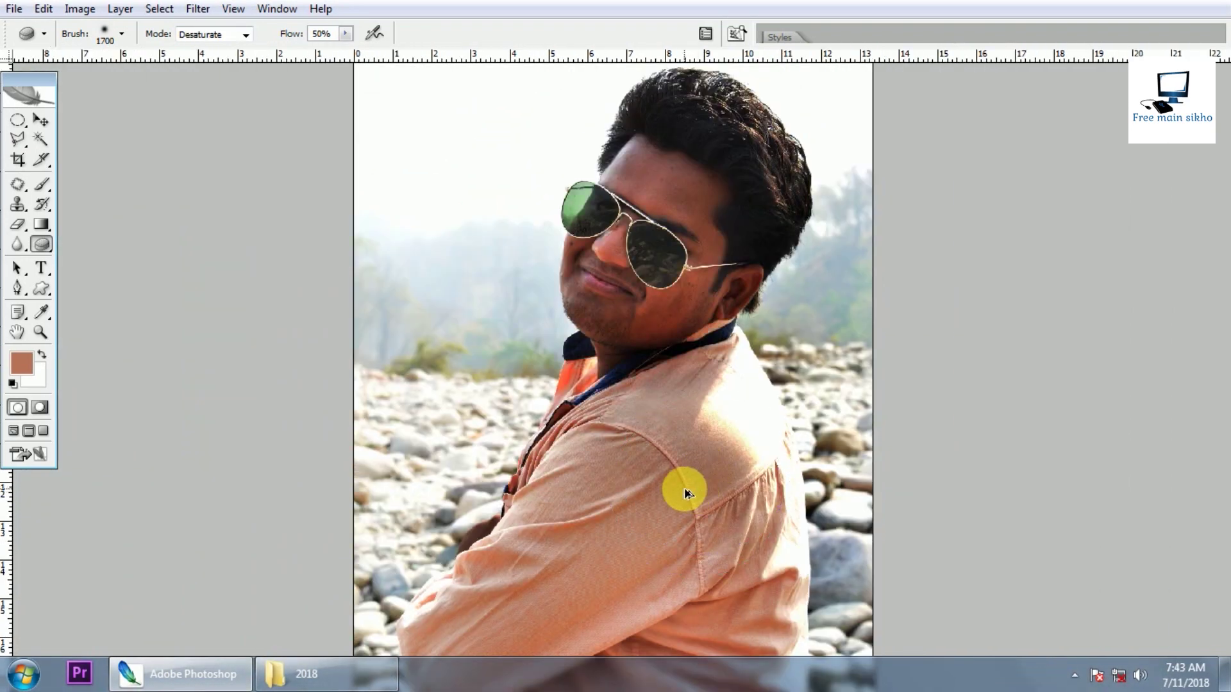
{"action": "scroll", "coordinate": [684, 472], "scroll_direction": "down", "scroll_amount": 1}
{"action": "mouse_move", "coordinate": [626, 415]}
{"action": "left_mouse_down"}
{"action": "mouse_move", "coordinate": [706, 468]}
{"action": "mouse_move", "coordinate": [624, 523]}
{"action": "mouse_move", "coordinate": [577, 473]}
{"action": "mouse_move", "coordinate": [623, 448]}
{"action": "left_mouse_up"}
Step: Dismiss the locked-layer error and zoom into the photo
{"action": "left_click", "coordinate": [619, 265]}
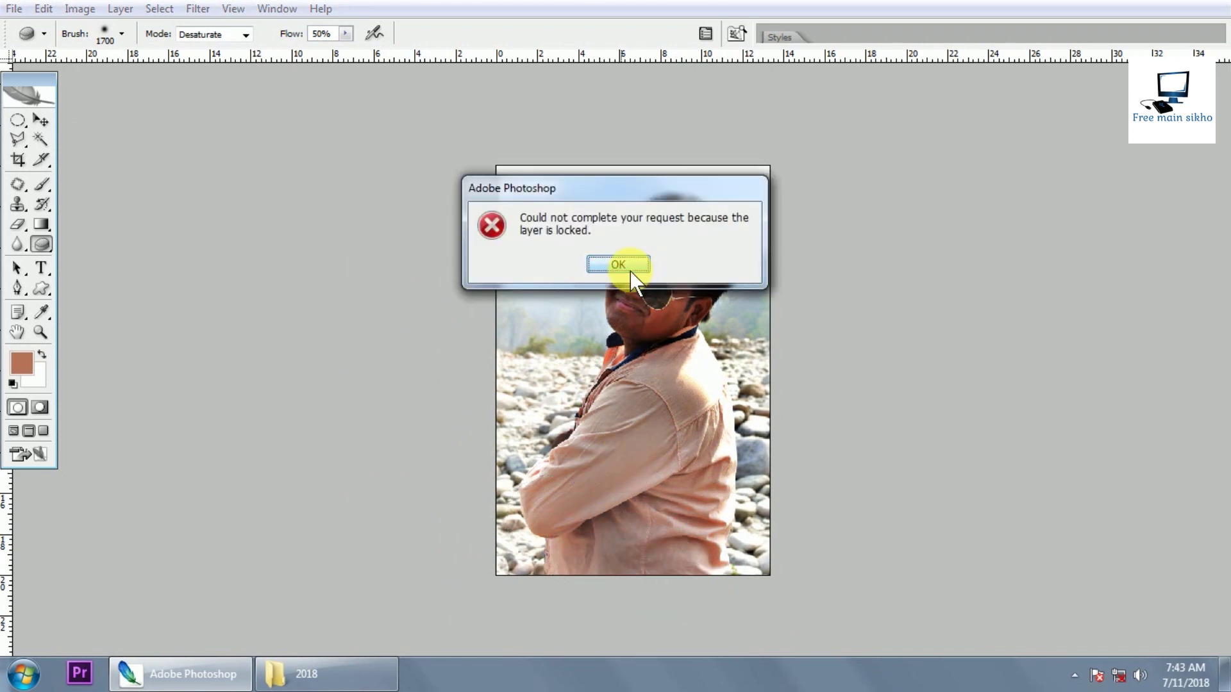
{"action": "key", "text": "v"}
{"action": "key", "text": "ctrl+plus"}
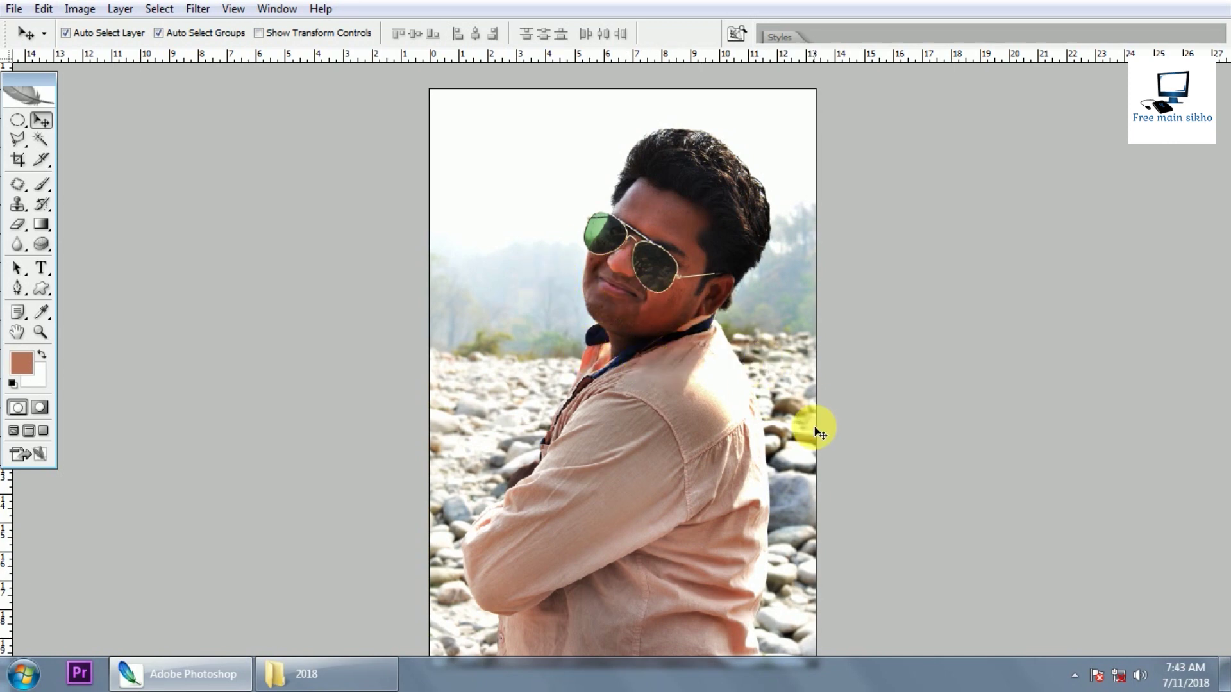
Step: Burn the sleeve, lower shirt and hair with a slightly smaller brush
{"action": "left_click", "coordinate": [1071, 686]}
{"action": "right_click", "coordinate": [1054, 580]}
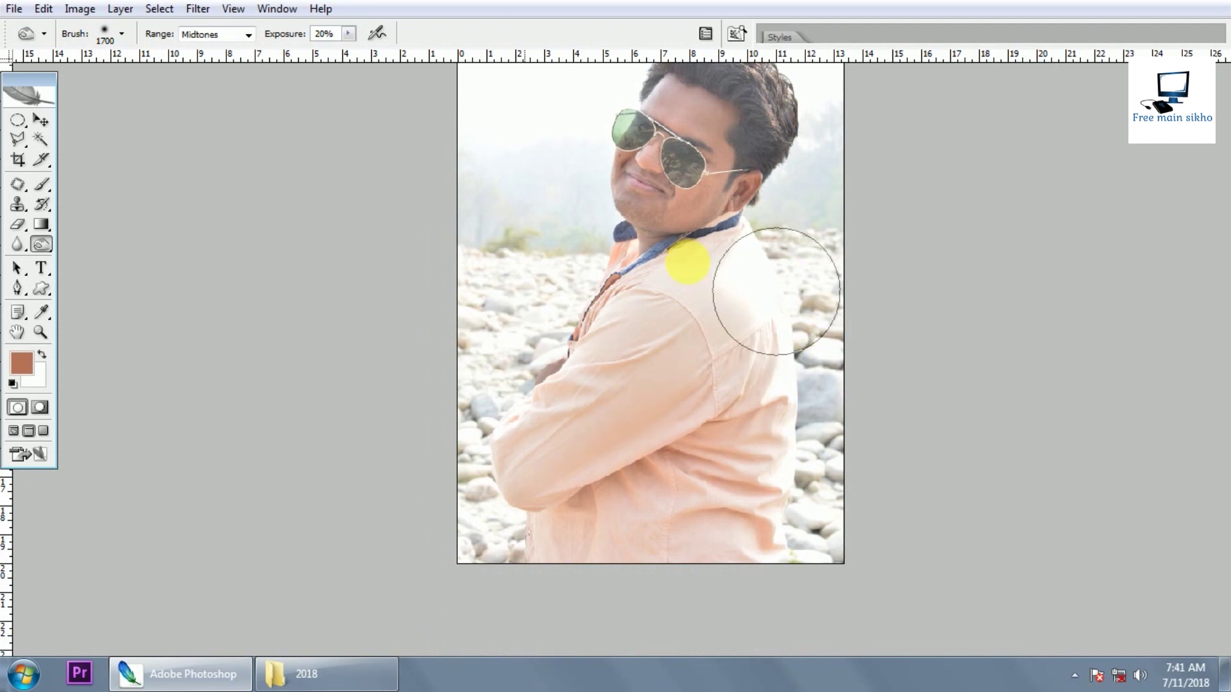
{"action": "left_click", "coordinate": [572, 391]}
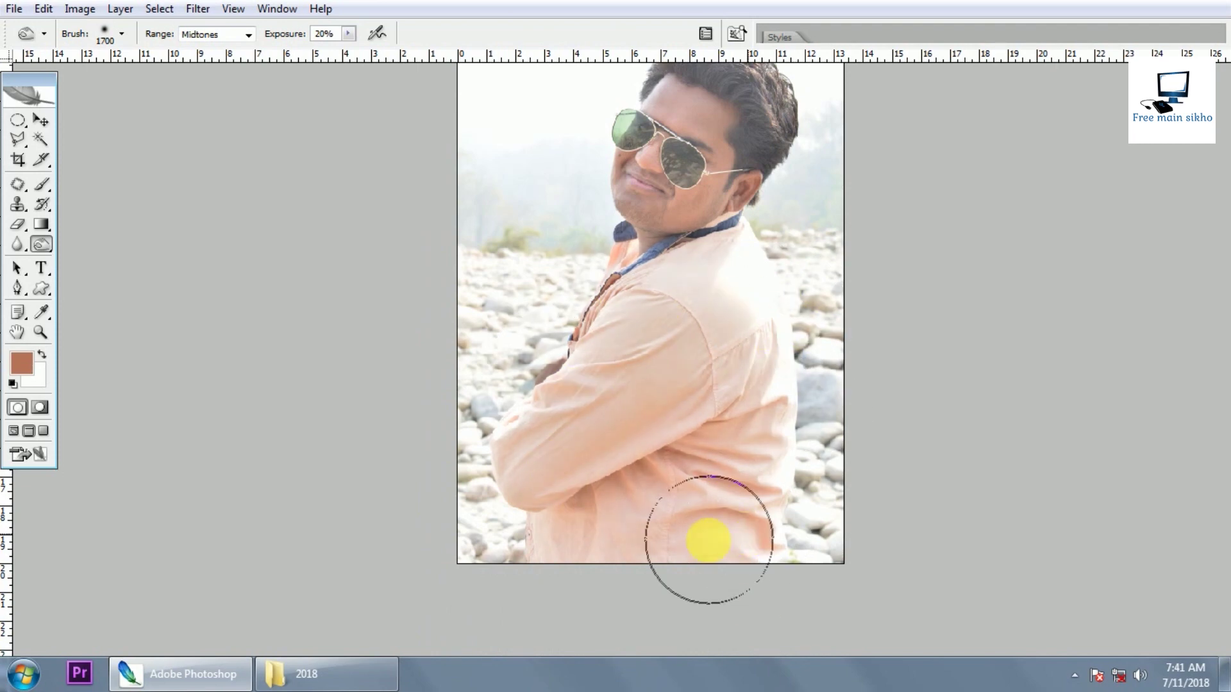
{"action": "left_click", "coordinate": [677, 563]}
{"action": "key", "text": "["}
{"action": "key", "text": "["}
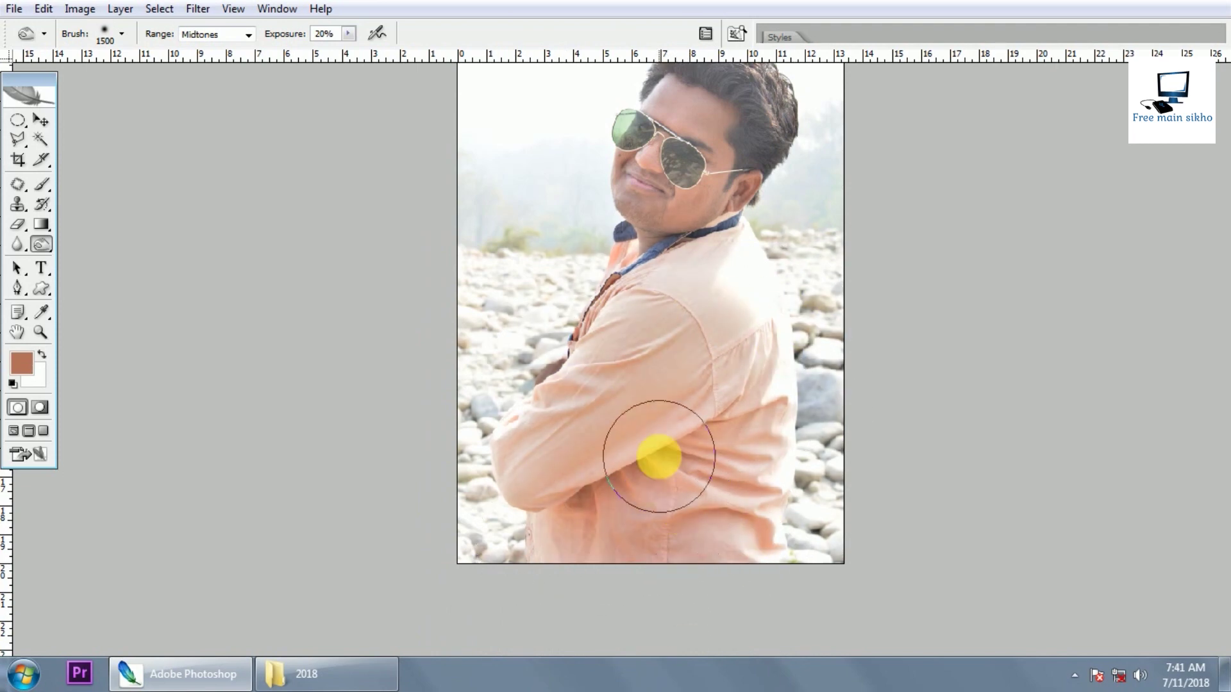
{"action": "mouse_move", "coordinate": [658, 457]}
{"action": "left_mouse_down"}
{"action": "mouse_move", "coordinate": [734, 283]}
{"action": "mouse_move", "coordinate": [514, 522]}
{"action": "mouse_move", "coordinate": [659, 91]}
{"action": "mouse_move", "coordinate": [806, 520]}
{"action": "left_mouse_up"}
Step: Burn the hair, shirt and rocks with a larger brush, then zoom on the sunglasses
{"action": "scroll", "coordinate": [806, 519], "scroll_direction": "up", "scroll_amount": 2}
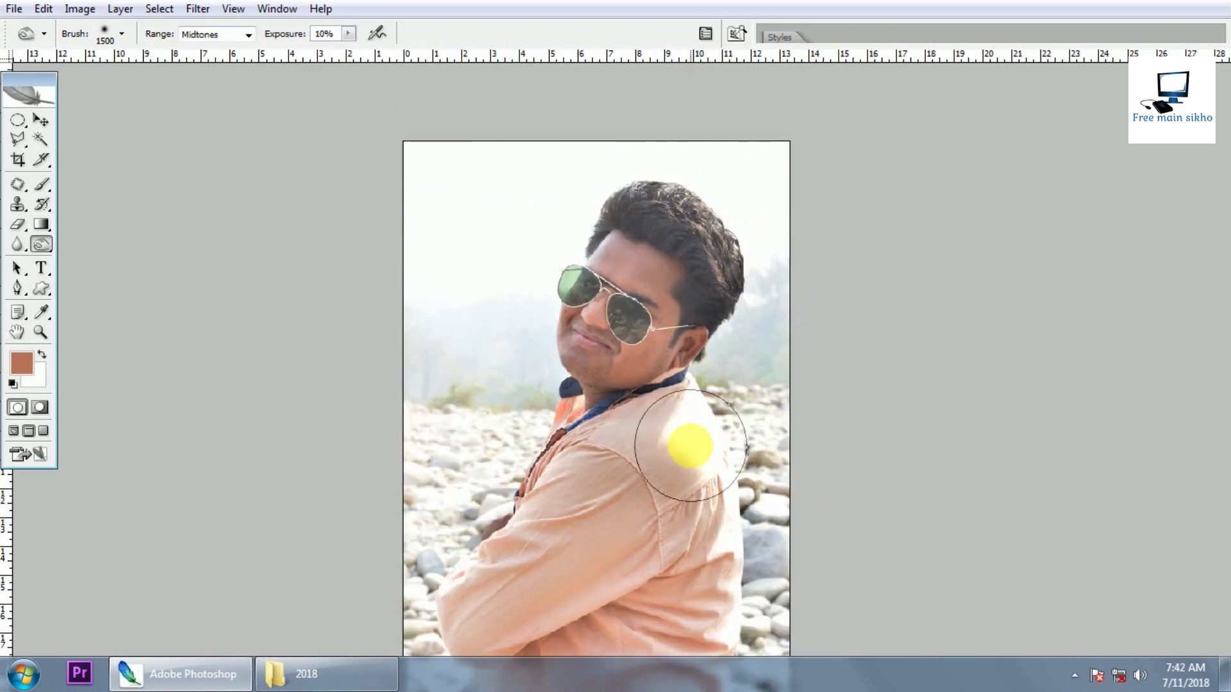
{"action": "key", "text": "ctrl+minus"}
{"action": "key", "text": "]"}
{"action": "key", "text": "]"}
{"action": "key", "text": "]"}
{"action": "mouse_move", "coordinate": [595, 304]}
{"action": "left_mouse_down"}
{"action": "mouse_move", "coordinate": [626, 269]}
{"action": "mouse_move", "coordinate": [674, 434]}
{"action": "mouse_move", "coordinate": [473, 601]}
{"action": "mouse_move", "coordinate": [570, 269]}
{"action": "left_mouse_up"}
{"action": "key", "text": "z"}
{"action": "left_click", "coordinate": [564, 337]}
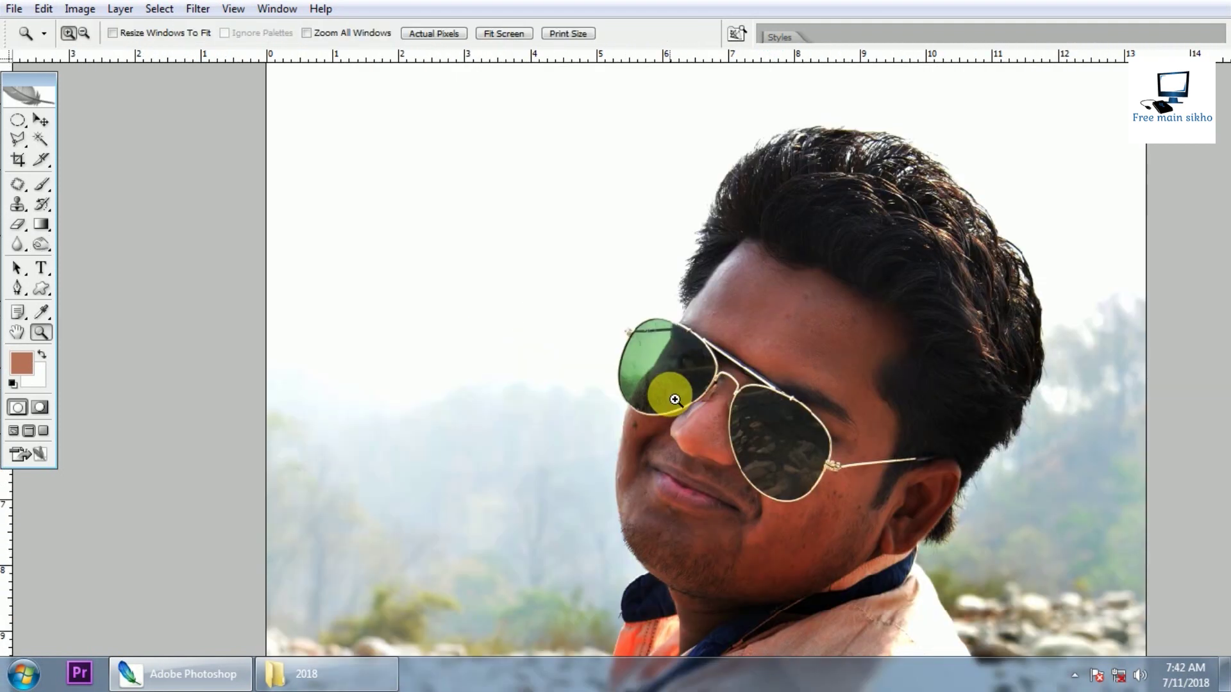
Step: Zoom in on the face and collar, zoom back out, and reselect the Burn tool
{"action": "left_click", "coordinate": [667, 393]}
{"action": "scroll", "coordinate": [737, 384], "scroll_direction": "down", "scroll_amount": 5}
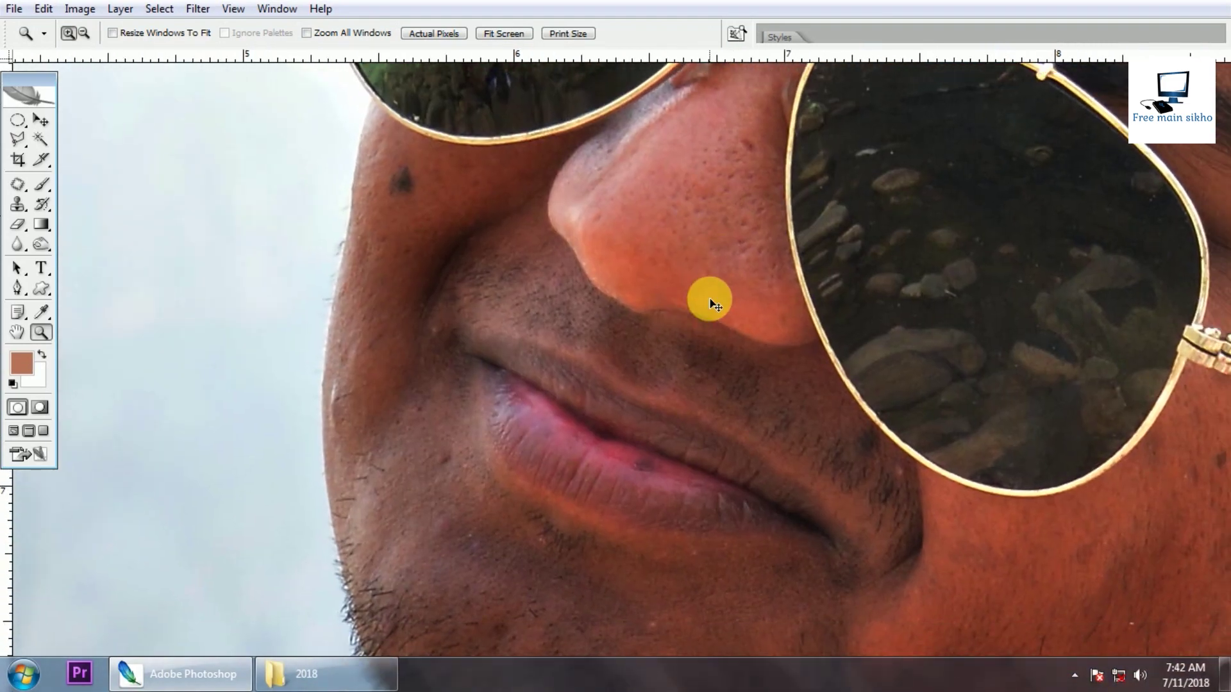
{"action": "key", "text": "ctrl+minus"}
{"action": "key", "text": "ctrl+minus"}
{"action": "left_click", "coordinate": [581, 336]}
{"action": "key", "text": "ctrl+minus"}
{"action": "key", "text": "v"}
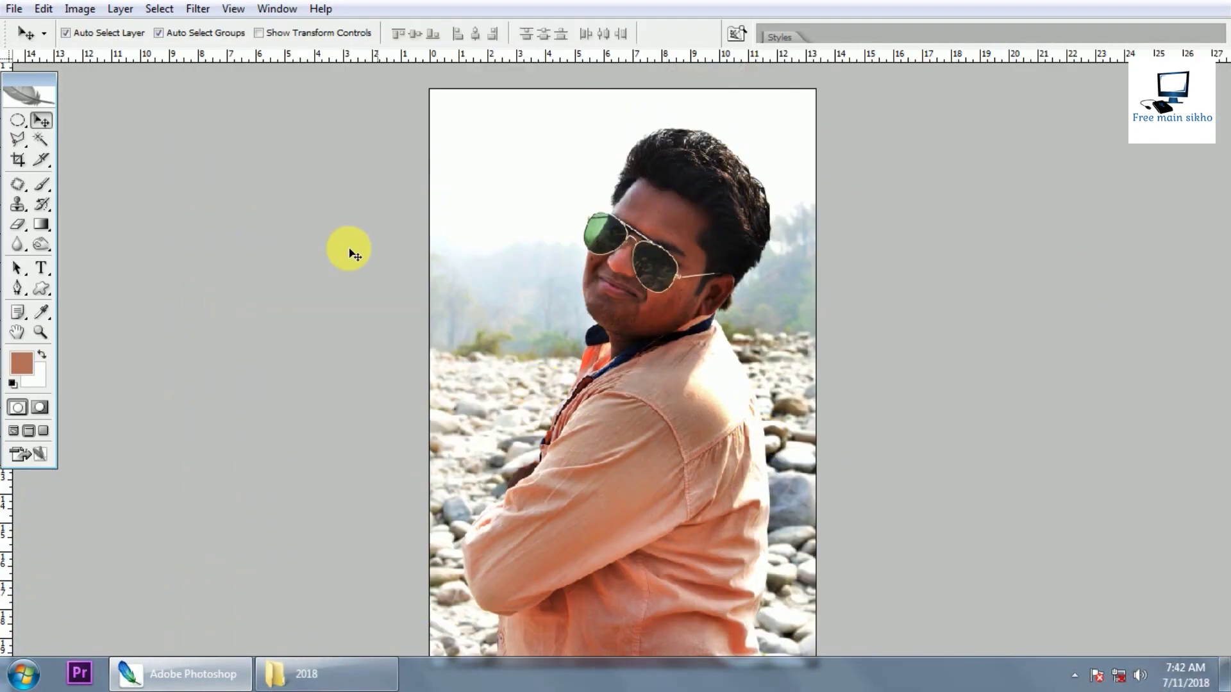
{"action": "key", "text": "o"}
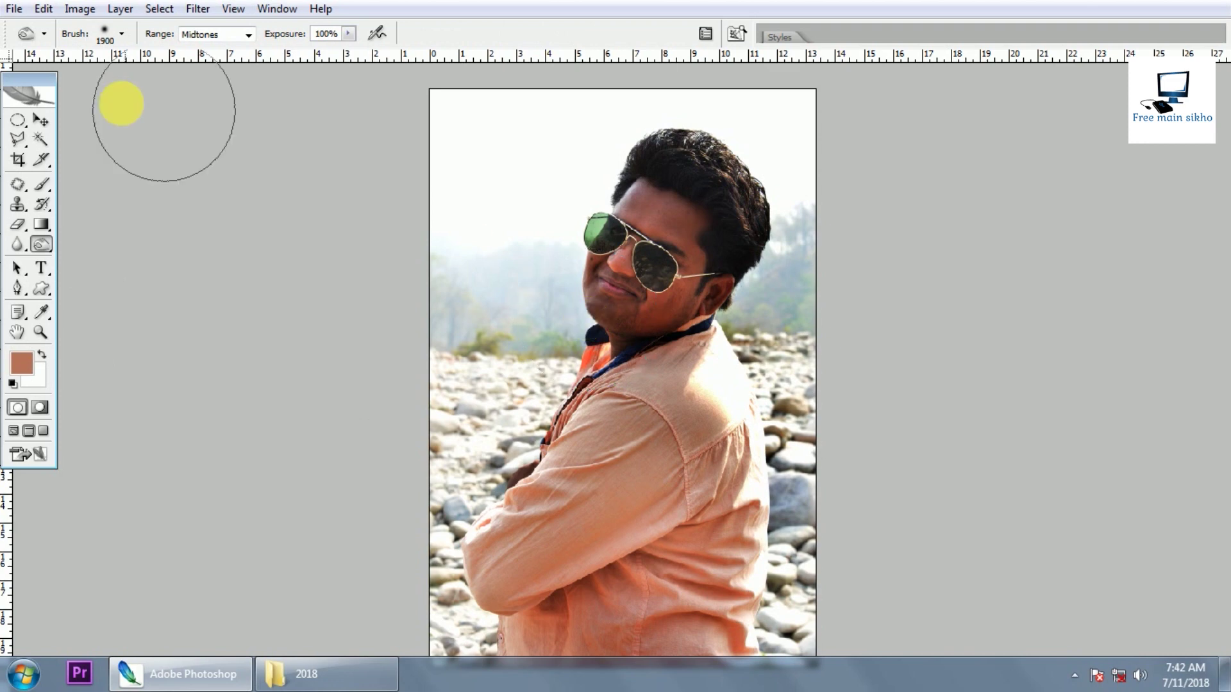
Step: Open the Dodge/Burn/Sponge flyout in the toolbox and close it again
{"action": "left_click_drag", "start_coordinate": [40, 248], "coordinate": [111, 250]}
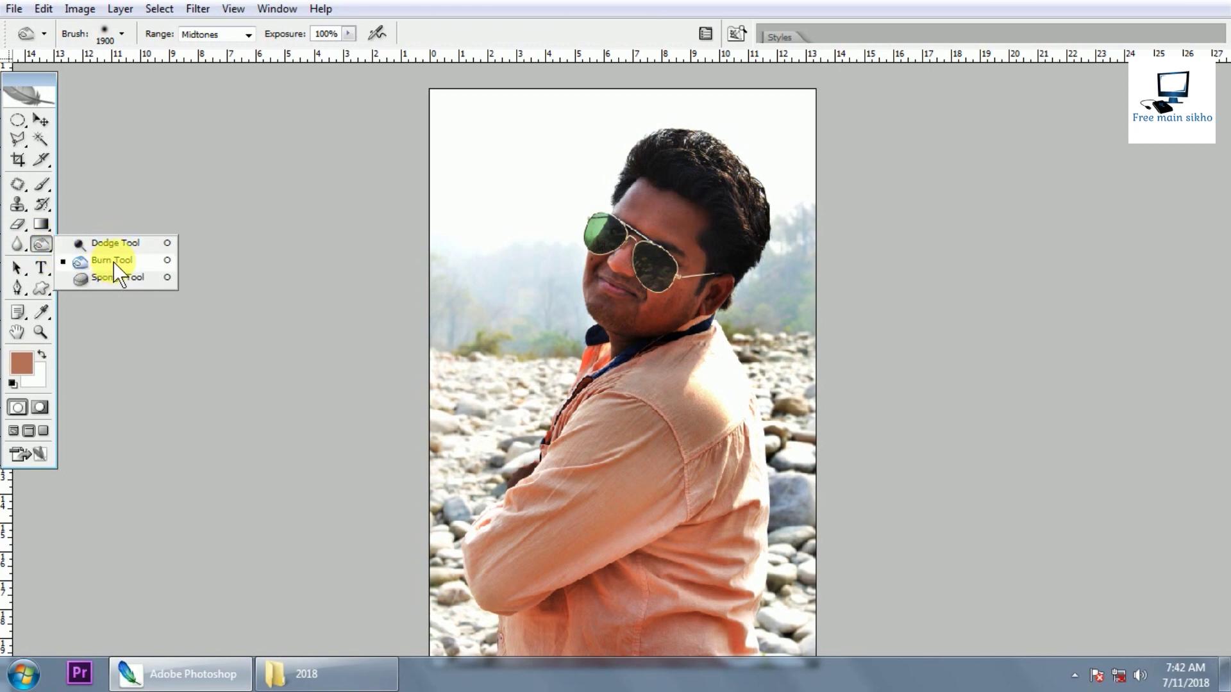
{"action": "left_click_drag", "start_coordinate": [111, 247], "coordinate": [397, 357]}
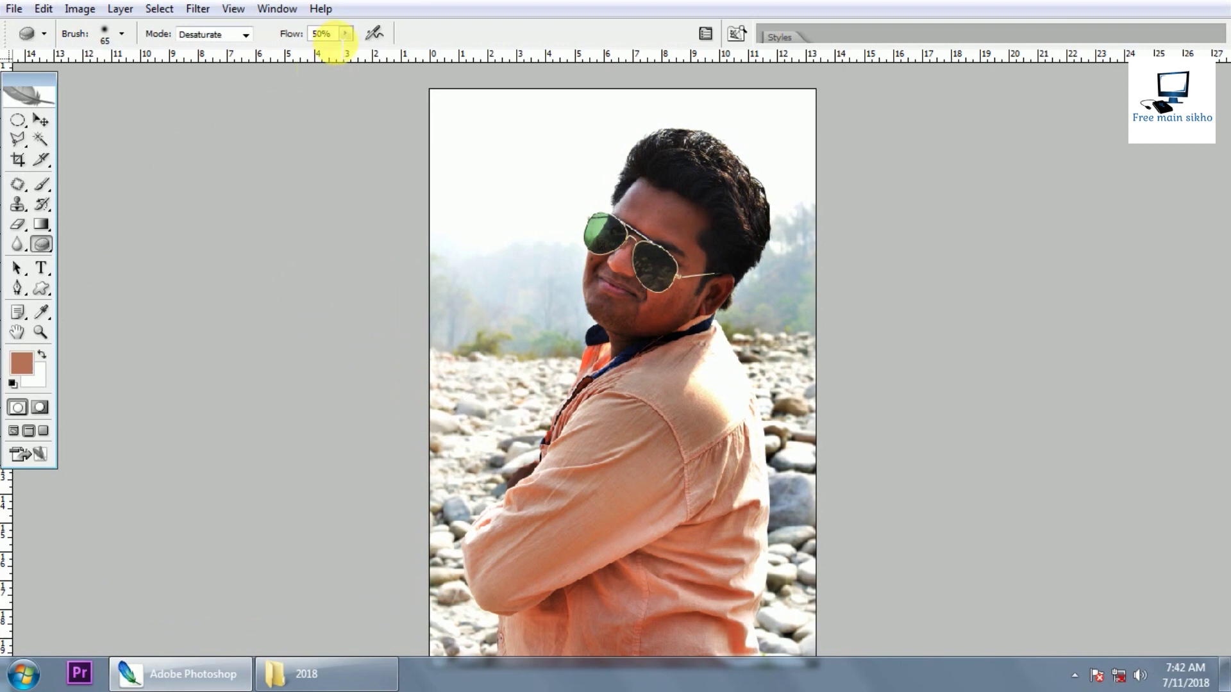
Step: Desaturate the shirt from shoulder to lower arm with a smaller Sponge brush
{"action": "right_click", "coordinate": [44, 250]}
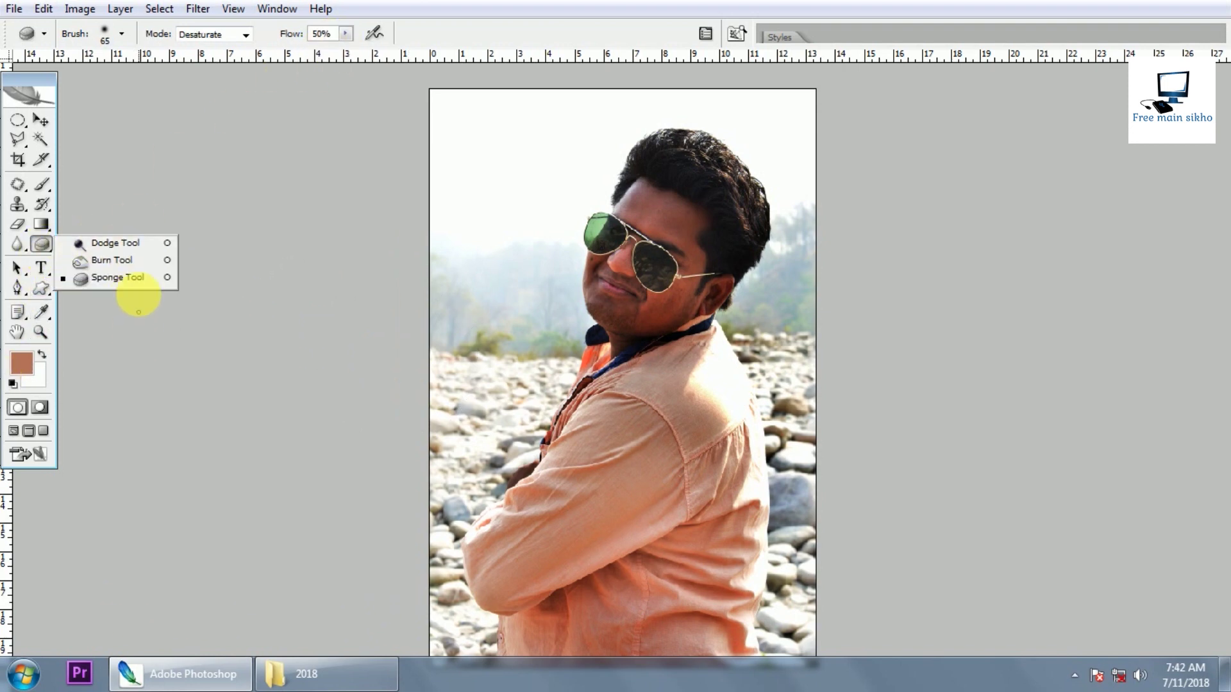
{"action": "left_click", "coordinate": [180, 377]}
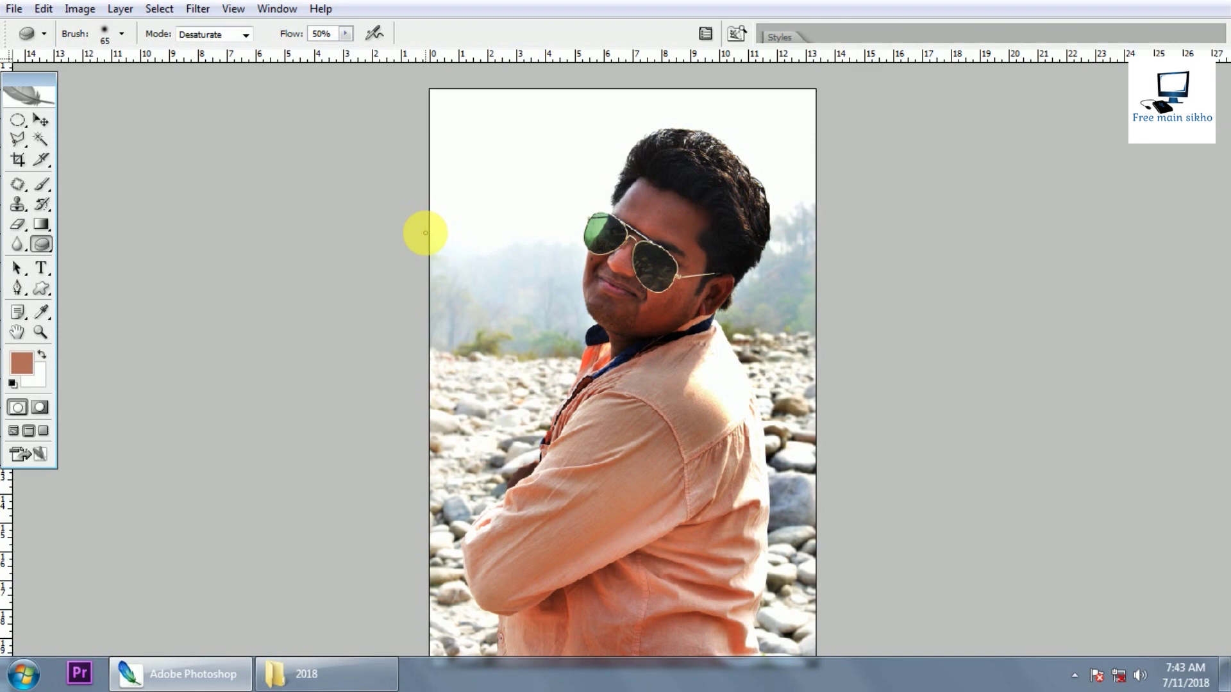
{"action": "key", "text": "bracketleft"}
{"action": "key", "text": "bracketleft"}
{"action": "key", "text": "bracketleft"}
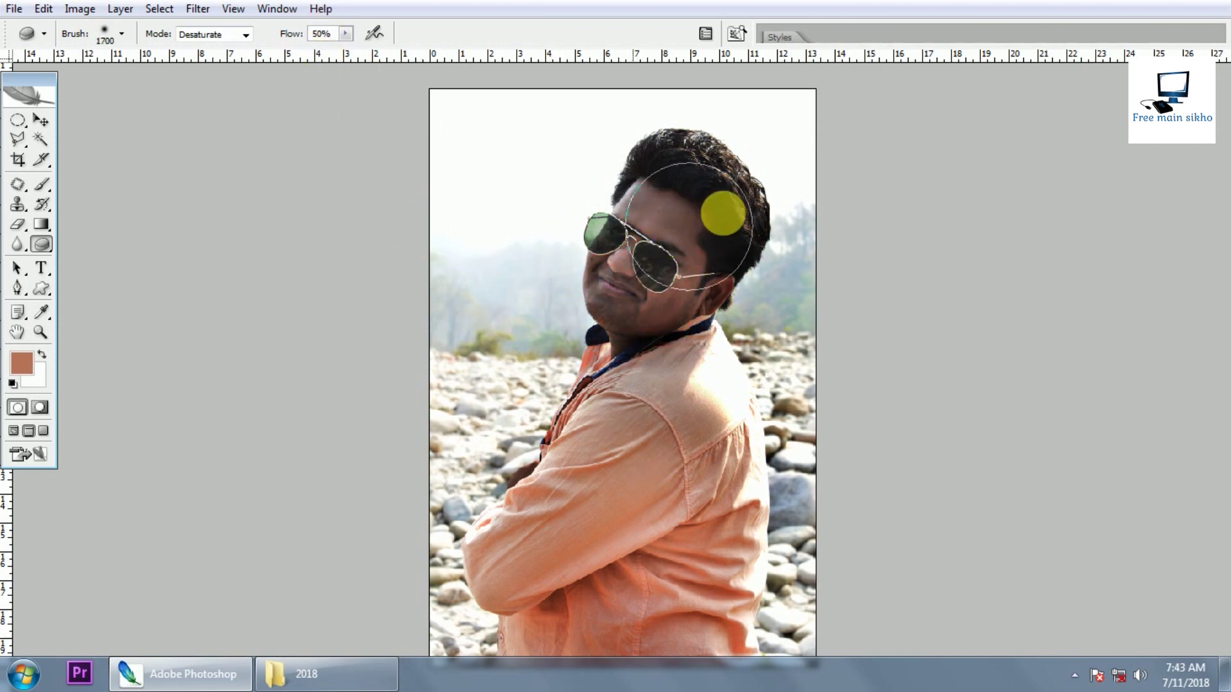
{"action": "key", "text": "ctrl+plus"}
{"action": "key", "text": "ctrl+minus"}
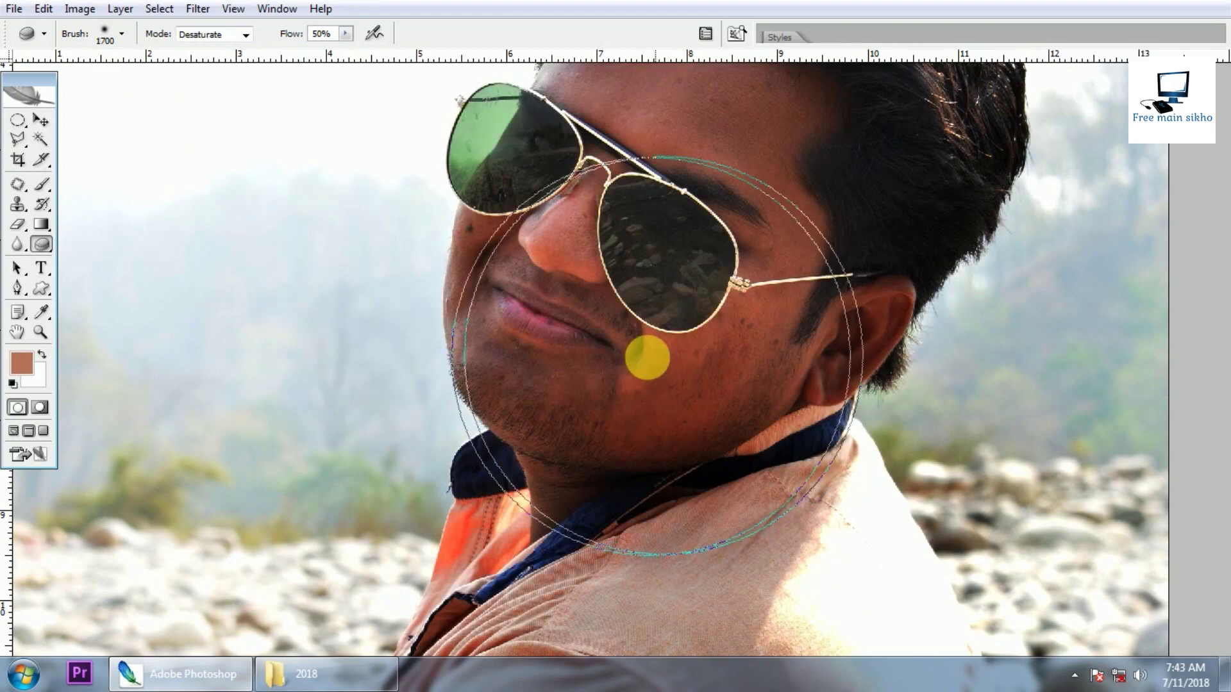
{"action": "key", "text": "ctrl+minus"}
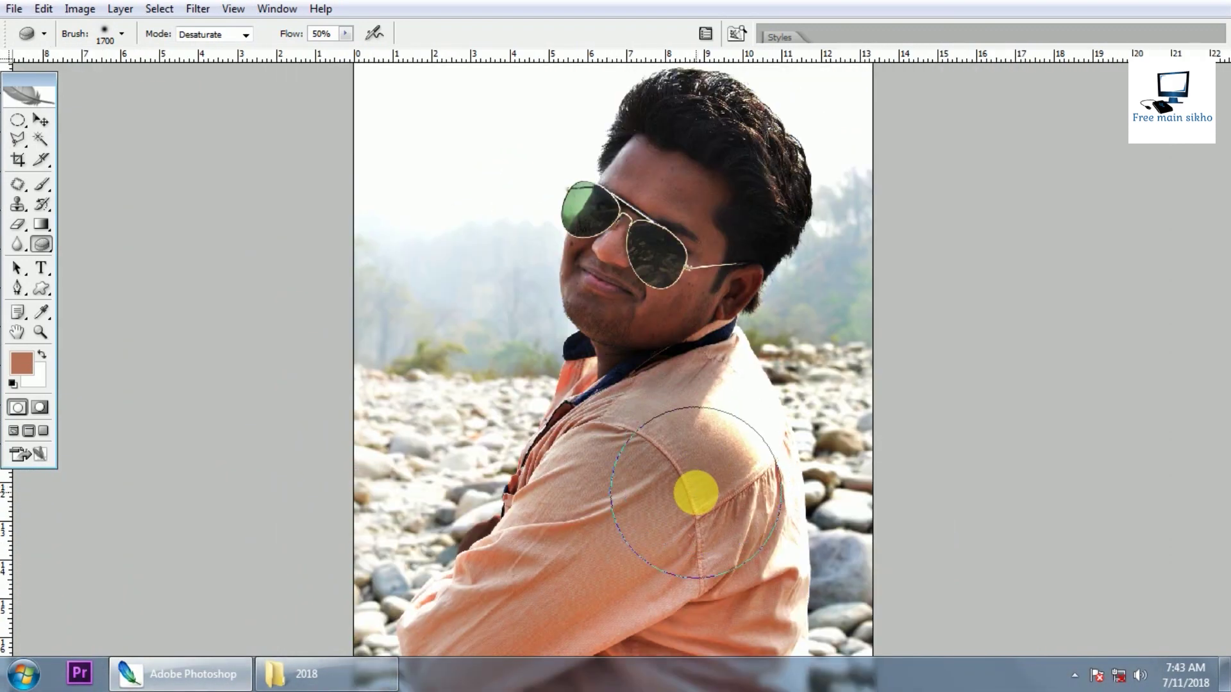
{"action": "key", "text": "ctrl+minus"}
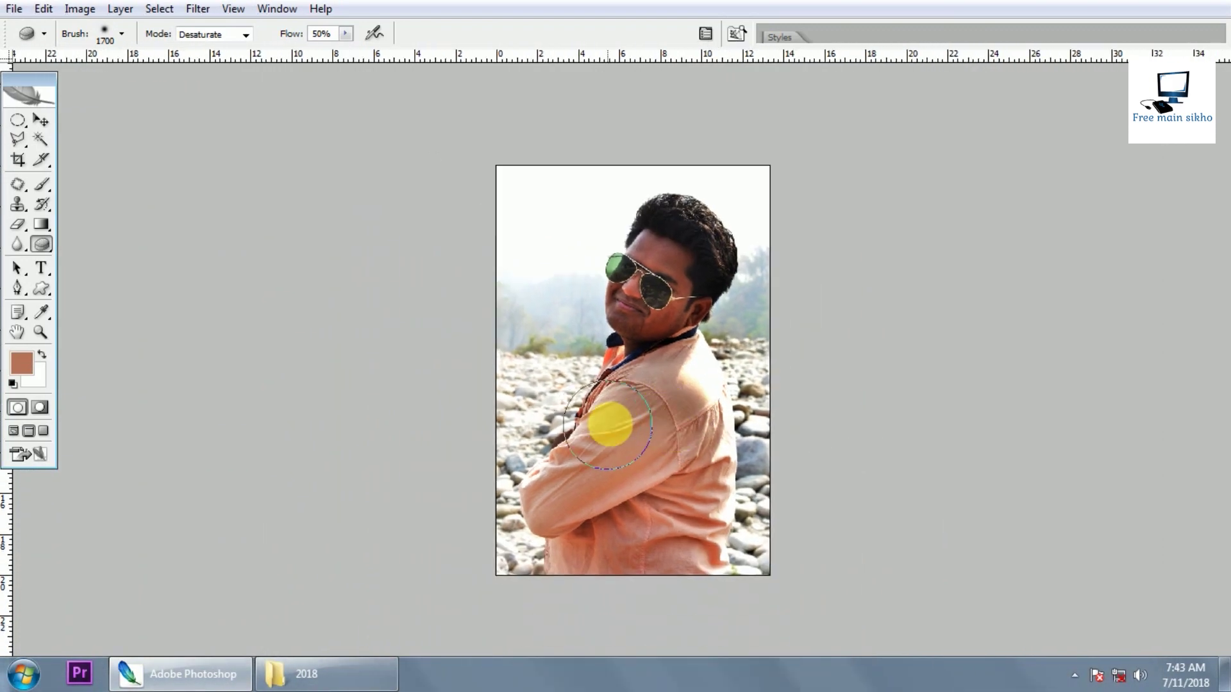
{"action": "mouse_move", "coordinate": [630, 392]}
{"action": "left_mouse_down"}
{"action": "mouse_move", "coordinate": [601, 532]}
{"action": "mouse_move", "coordinate": [621, 448]}
{"action": "left_mouse_up"}
Step: Desaturate further up the arm, dismiss the locked-layer error, and zoom into the portrait
{"action": "left_click", "coordinate": [620, 448]}
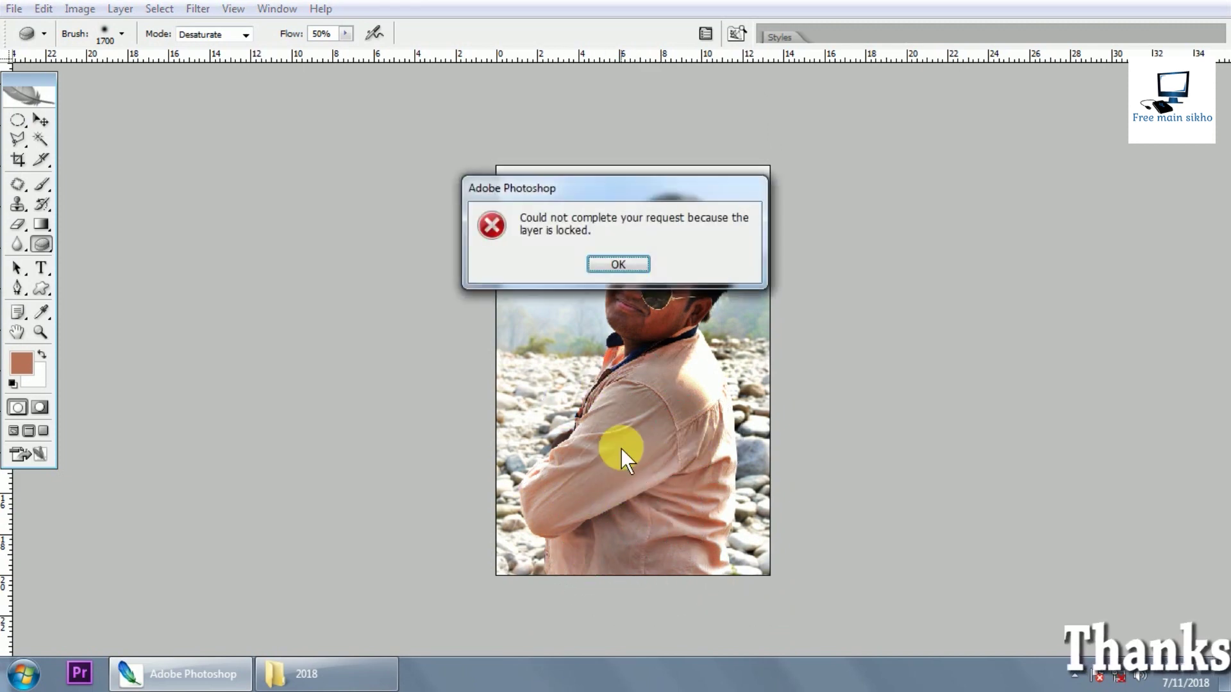
{"action": "left_click", "coordinate": [638, 268]}
{"action": "key", "text": "v"}
{"action": "key", "text": "ctrl+plus"}
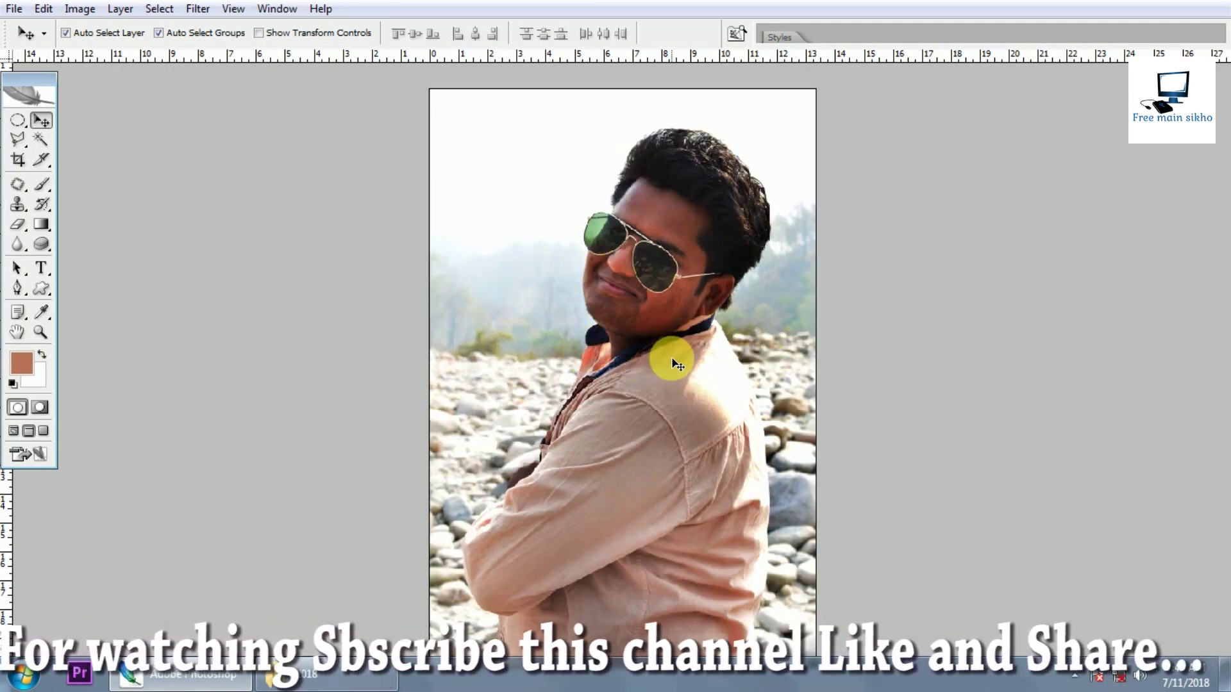
{"action": "left_click", "coordinate": [1075, 674]}
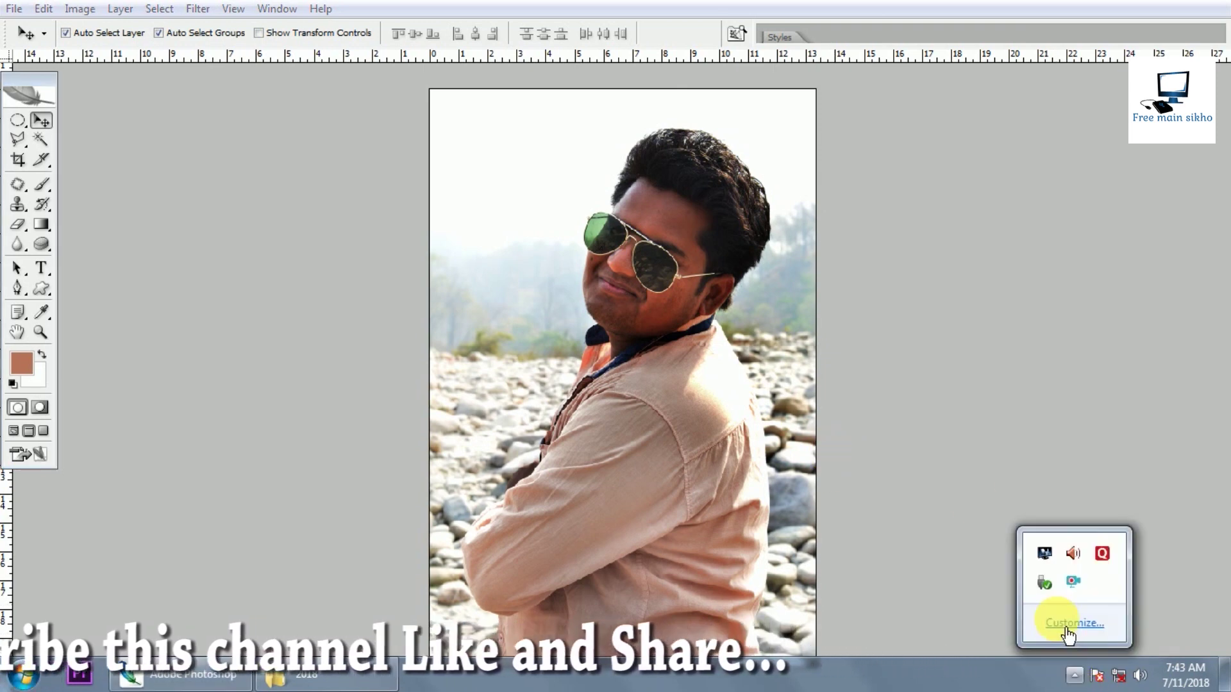
{"action": "right_click", "coordinate": [1079, 586]}
{"action": "left_click", "coordinate": [888, 428]}
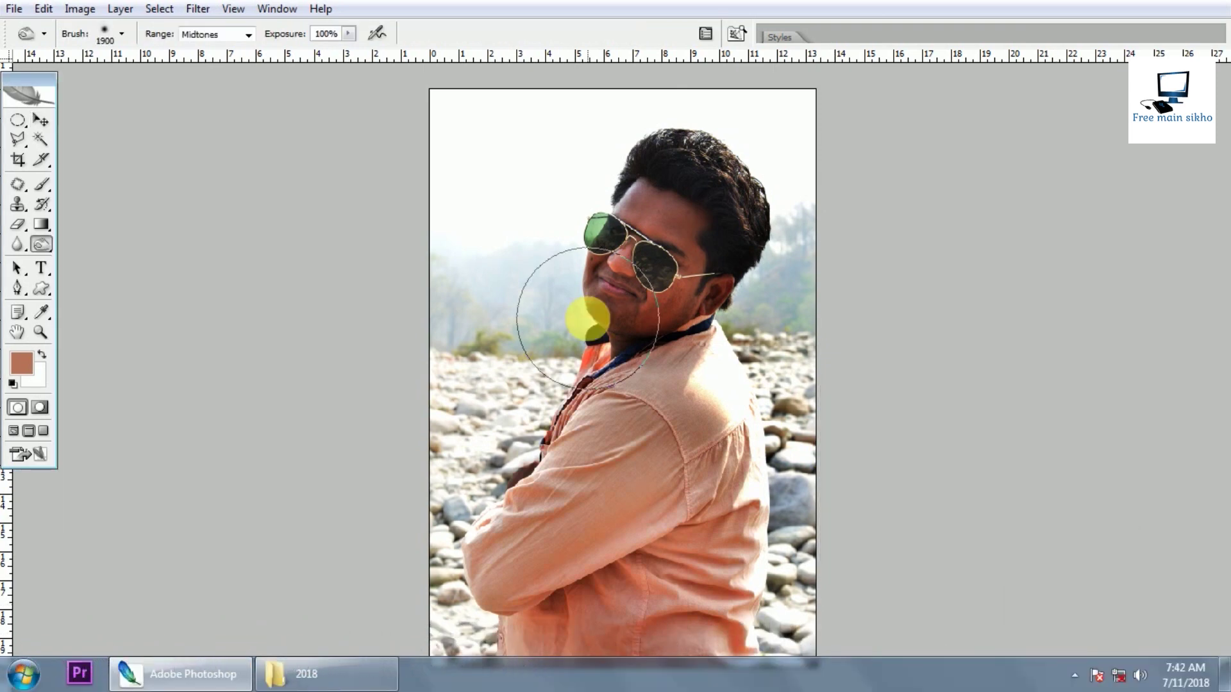
Step: Switch from the Burn tool to the Sponge tool and enlarge the brush to 1700
{"action": "left_click", "coordinate": [39, 248]}
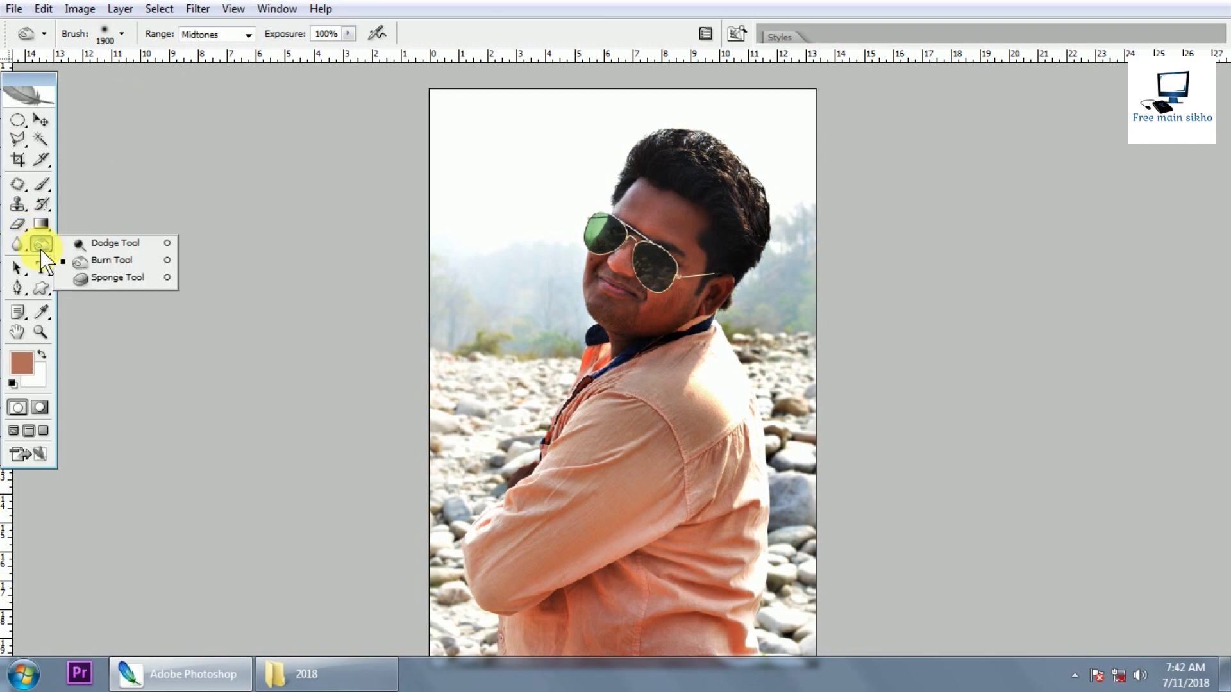
{"action": "left_click", "coordinate": [114, 250]}
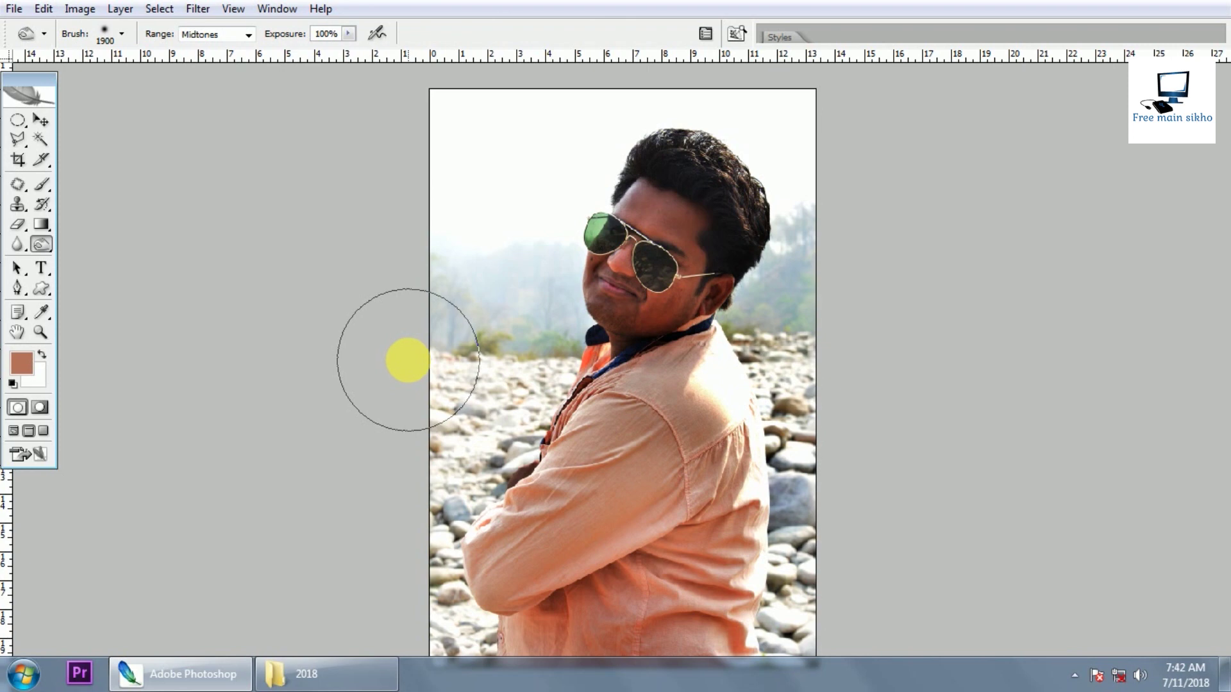
{"action": "key", "text": "shift+o"}
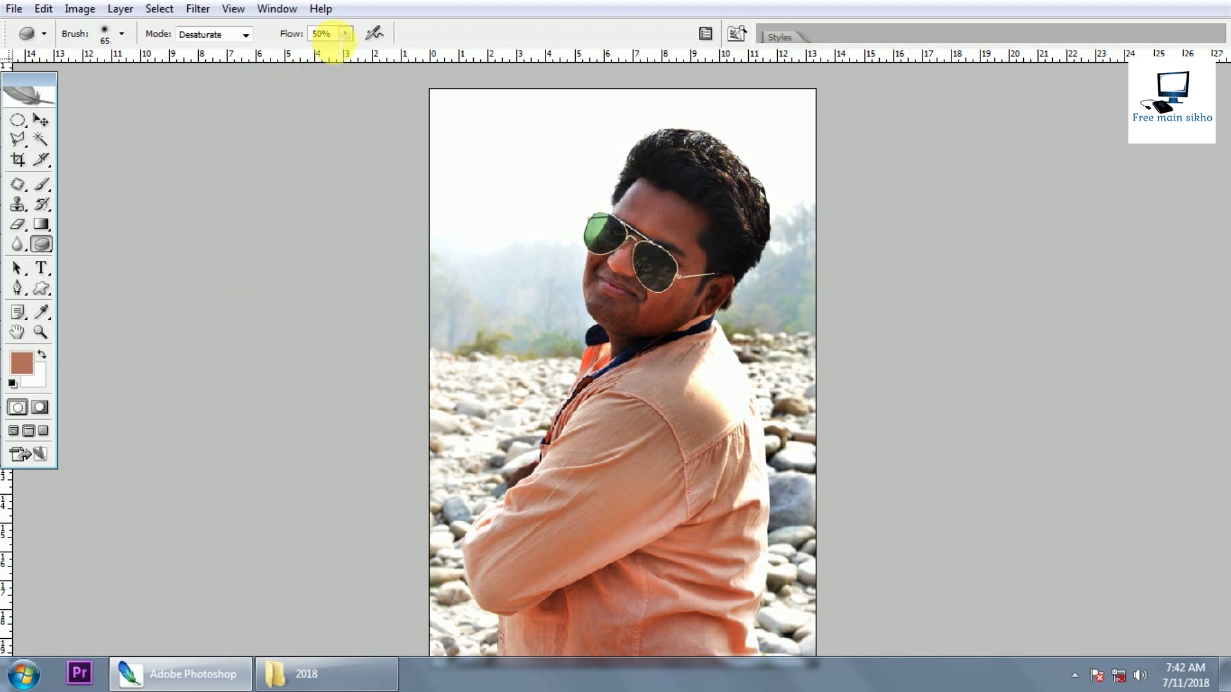
{"action": "left_click", "coordinate": [41, 247]}
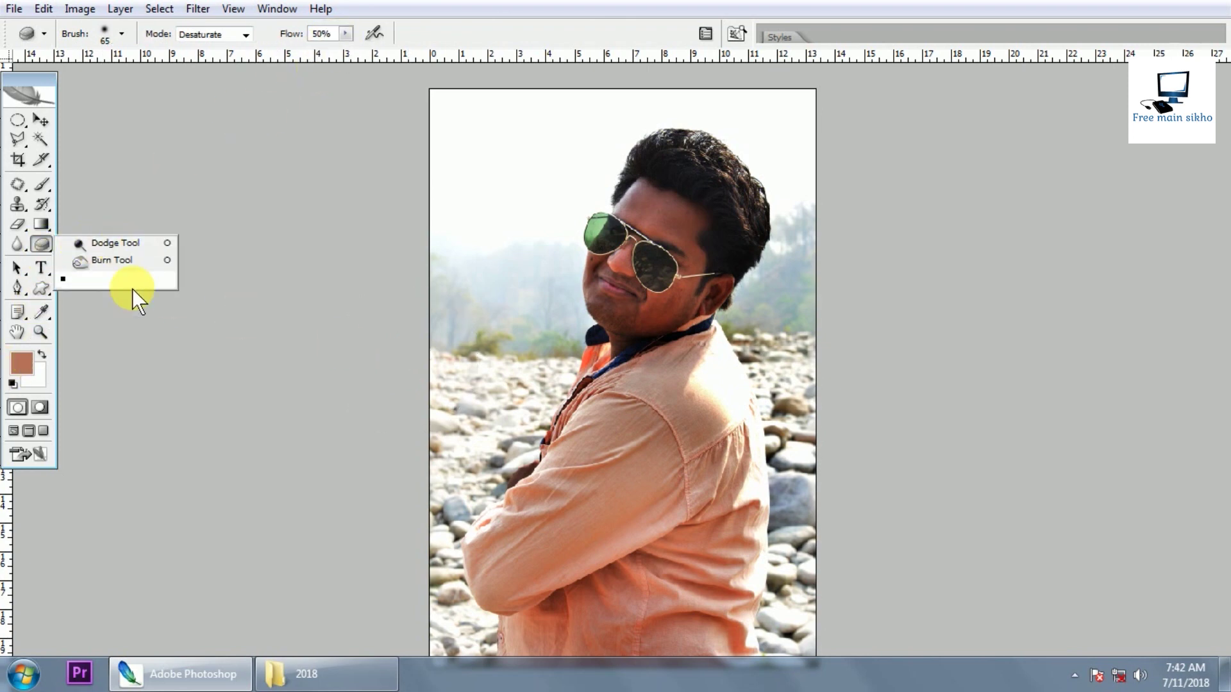
{"action": "left_click", "coordinate": [180, 378]}
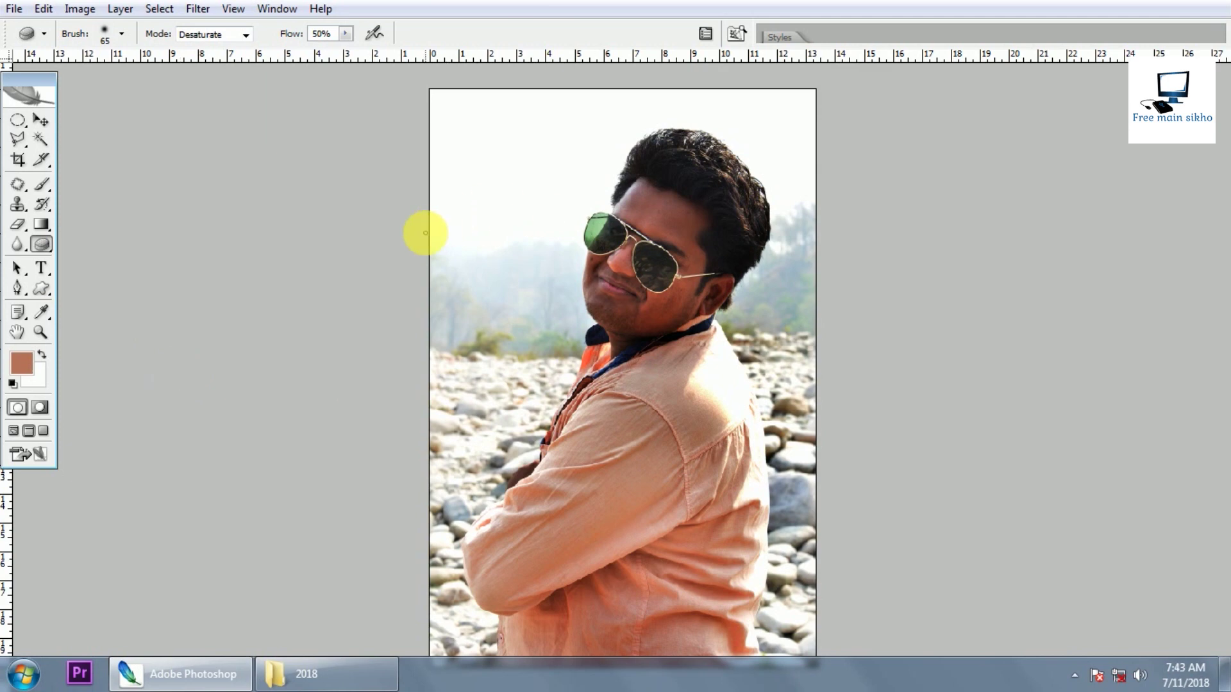
{"action": "key", "text": "bracketright"}
{"action": "key", "text": "bracketright"}
{"action": "key", "text": "bracketright"}
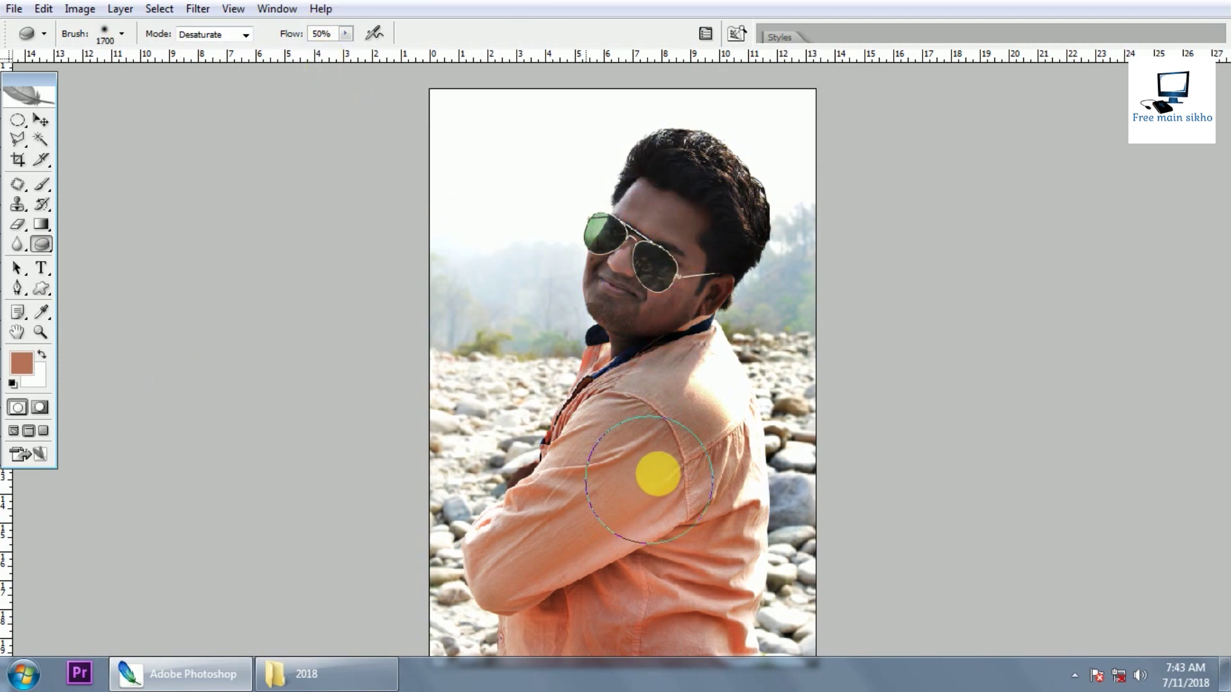
Step: Paint desaturating strokes over the orange shirt
{"action": "scroll", "coordinate": [652, 269], "scroll_direction": "up", "scroll_amount": 3}
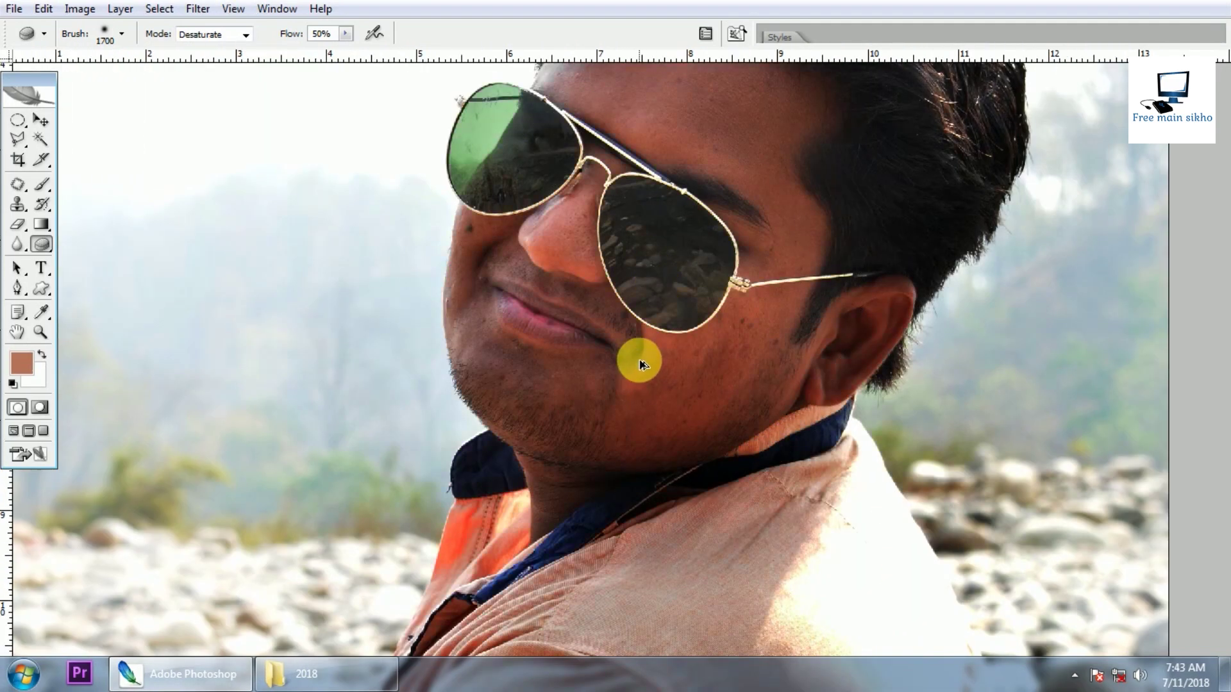
{"action": "scroll", "coordinate": [643, 364], "scroll_direction": "down", "scroll_amount": 3}
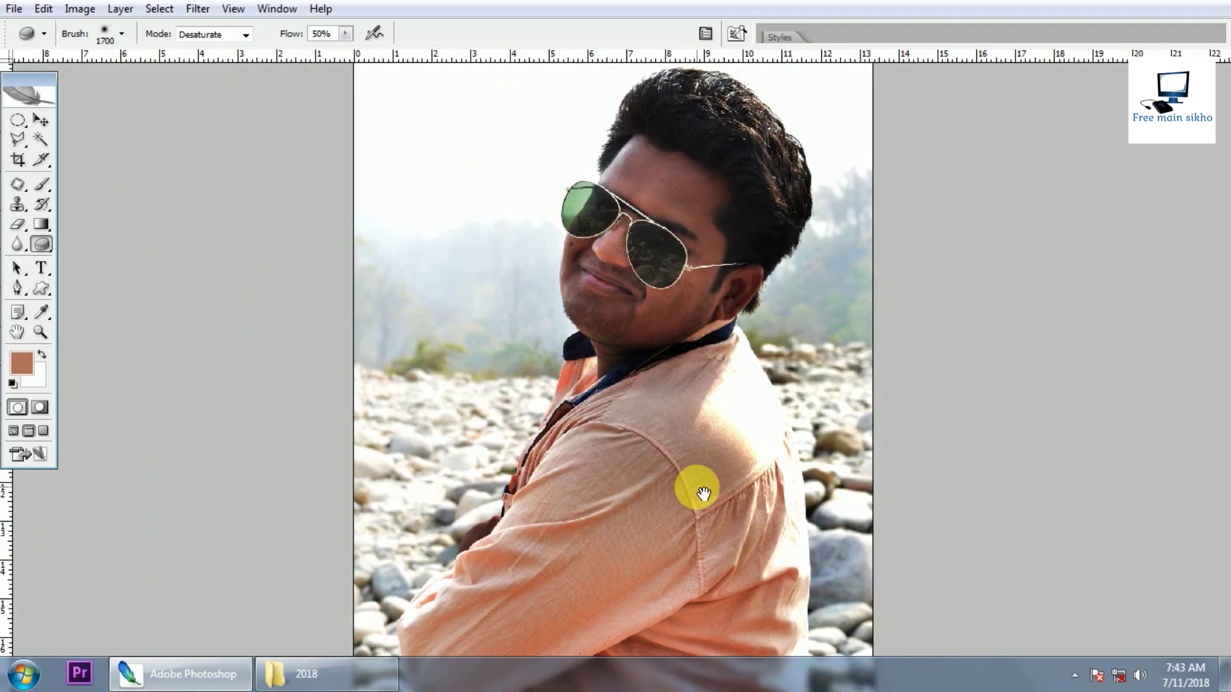
{"action": "scroll", "coordinate": [681, 492], "scroll_direction": "down", "scroll_amount": 2}
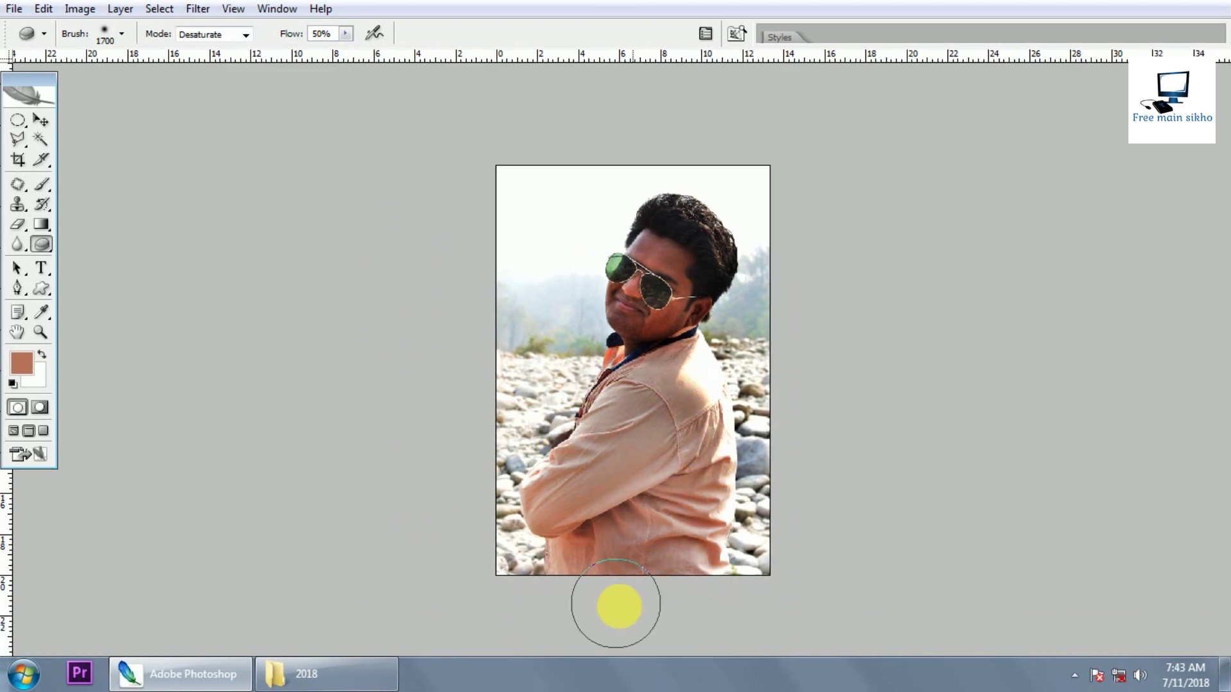
{"action": "left_click_drag", "start_coordinate": [634, 421], "coordinate": [579, 474]}
{"action": "left_click", "coordinate": [620, 446]}
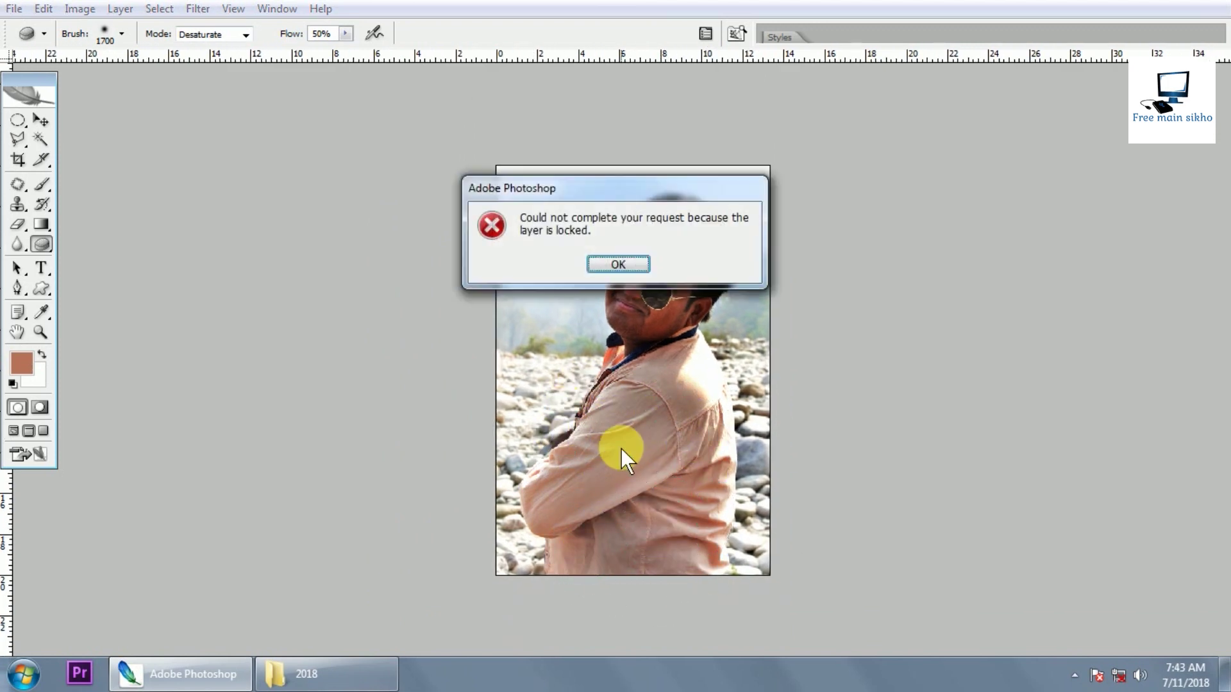
Step: Dismiss the locked-layer warning, switch to the Move tool and zoom in
{"action": "left_click", "coordinate": [622, 265]}
{"action": "key", "text": "v"}
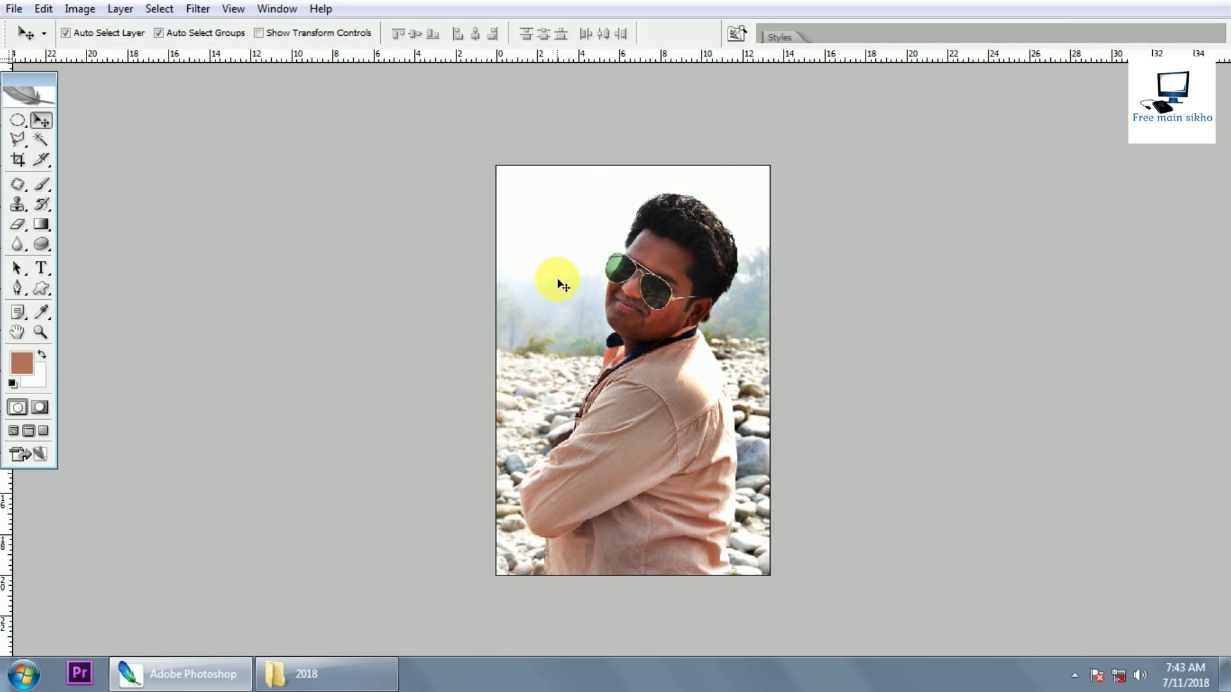
{"action": "key", "text": "ctrl+plus"}
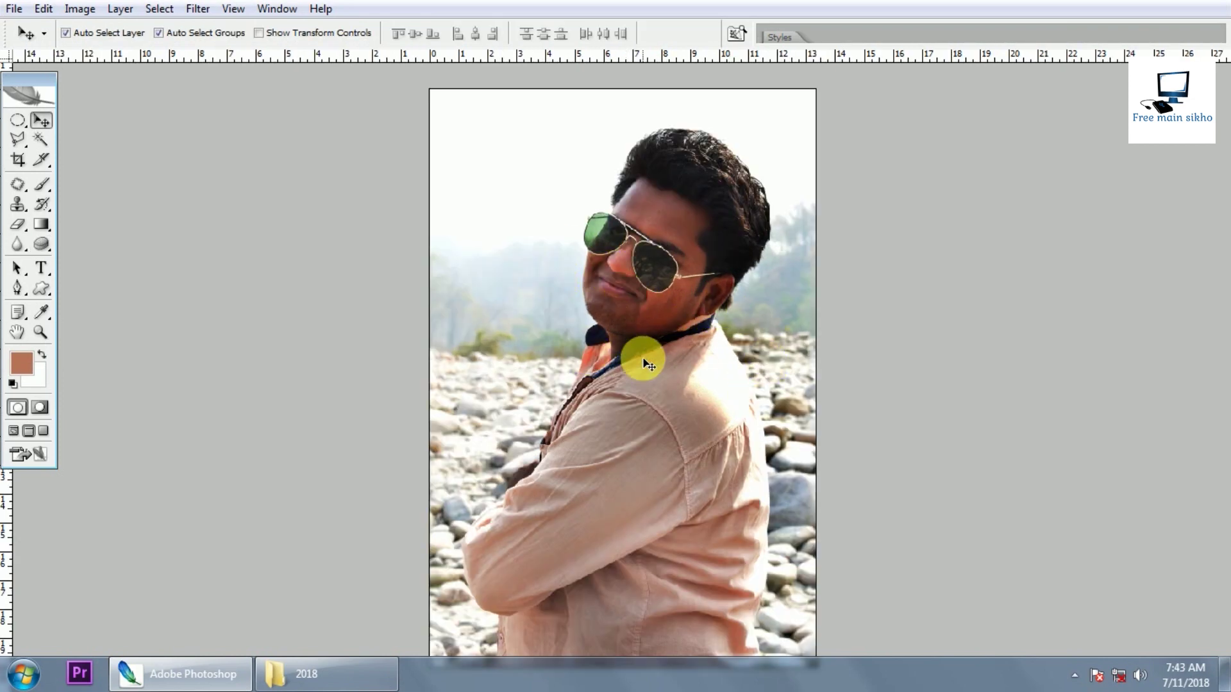
Step: Desaturate the collar, face and left sunglass lens with the sponge
{"action": "left_click", "coordinate": [1075, 675]}
{"action": "right_click", "coordinate": [1074, 577]}
{"action": "left_click", "coordinate": [859, 398]}
{"action": "left_click_drag", "start_coordinate": [619, 333], "coordinate": [646, 283]}
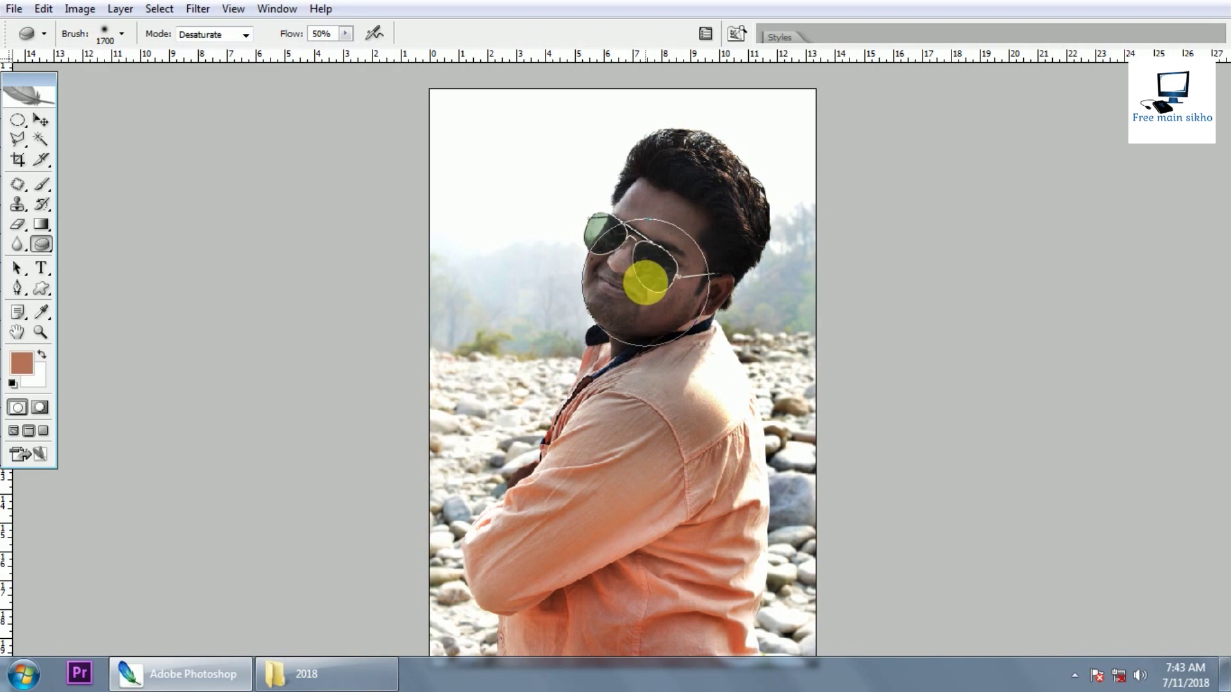
Step: Zoom out and desaturate the shirt and upper arm with the sponge
{"action": "scroll", "coordinate": [646, 282], "scroll_direction": "up", "scroll_amount": 3}
{"action": "scroll", "coordinate": [668, 356], "scroll_direction": "down", "scroll_amount": 1}
{"action": "scroll", "coordinate": [648, 355], "scroll_direction": "down", "scroll_amount": 1}
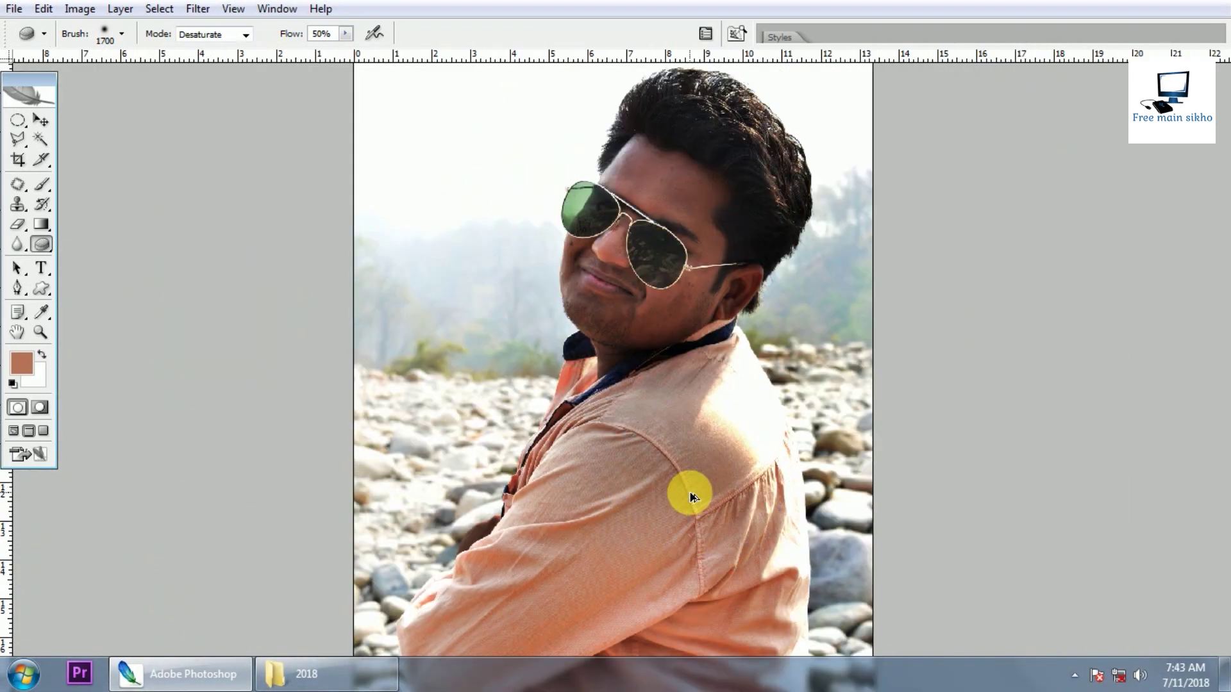
{"action": "scroll", "coordinate": [684, 492], "scroll_direction": "down", "scroll_amount": 1}
{"action": "scroll", "coordinate": [681, 472], "scroll_direction": "down", "scroll_amount": 1}
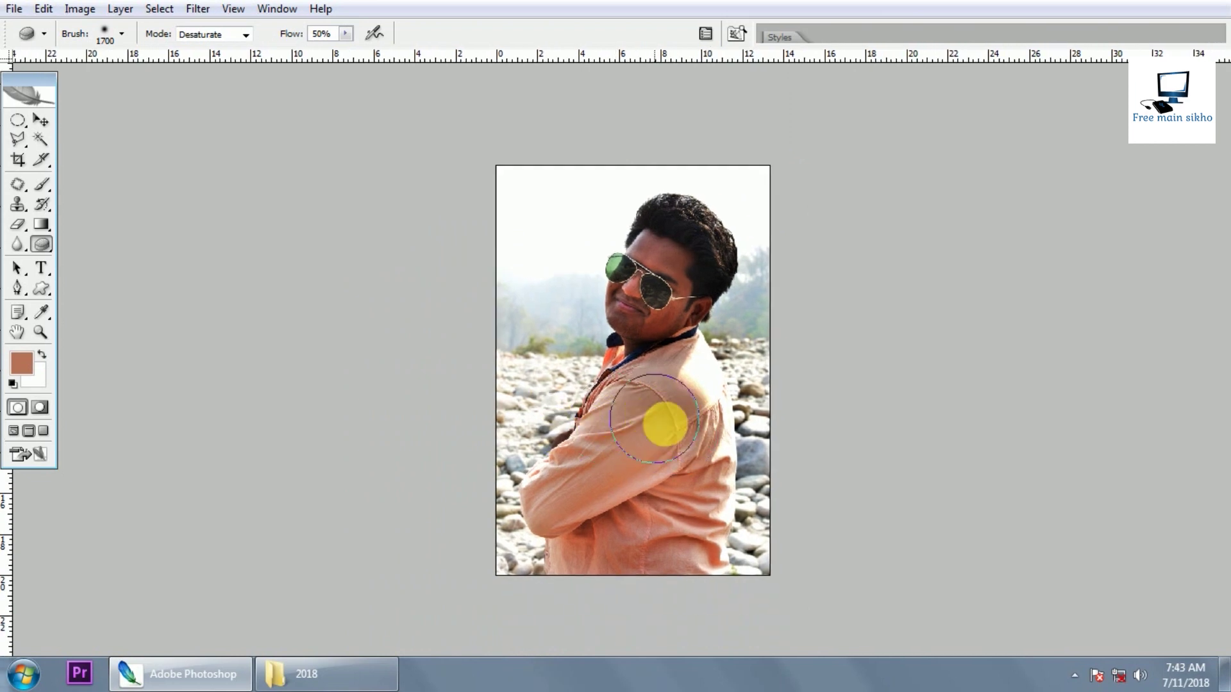
{"action": "mouse_move", "coordinate": [600, 447]}
{"action": "left_mouse_down"}
{"action": "mouse_move", "coordinate": [627, 569]}
{"action": "mouse_move", "coordinate": [646, 501]}
{"action": "mouse_move", "coordinate": [598, 571]}
{"action": "mouse_move", "coordinate": [621, 447]}
{"action": "left_mouse_up"}
{"action": "left_click", "coordinate": [620, 447]}
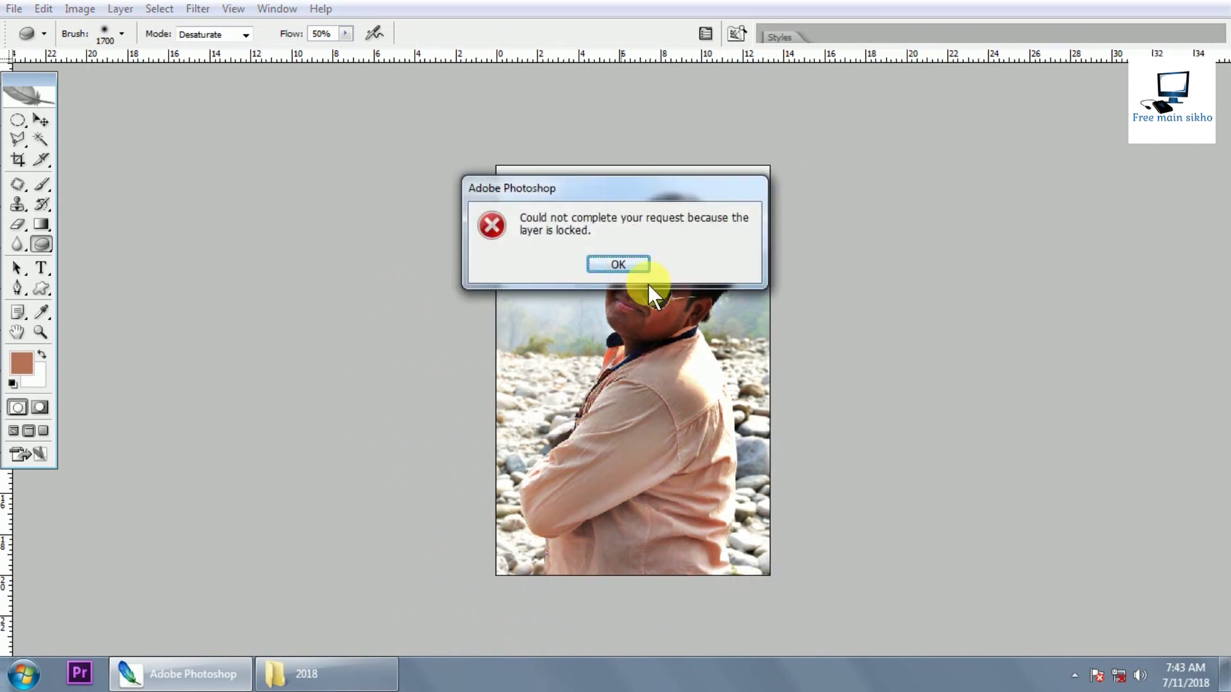
Step: Clear the locked-layer warning and desaturate another spot on the shirt
{"action": "key", "text": "Return"}
{"action": "key", "text": "v"}
{"action": "scroll", "coordinate": [559, 282], "scroll_direction": "up", "scroll_amount": 1}
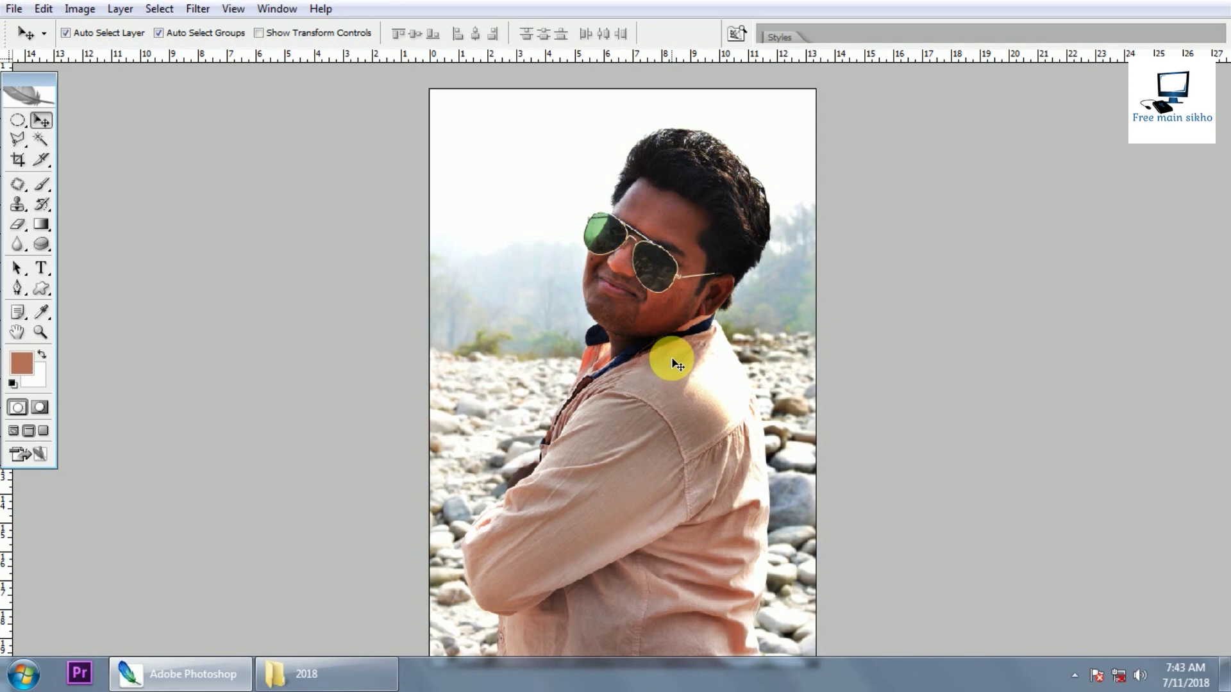
{"action": "left_click", "coordinate": [1075, 675]}
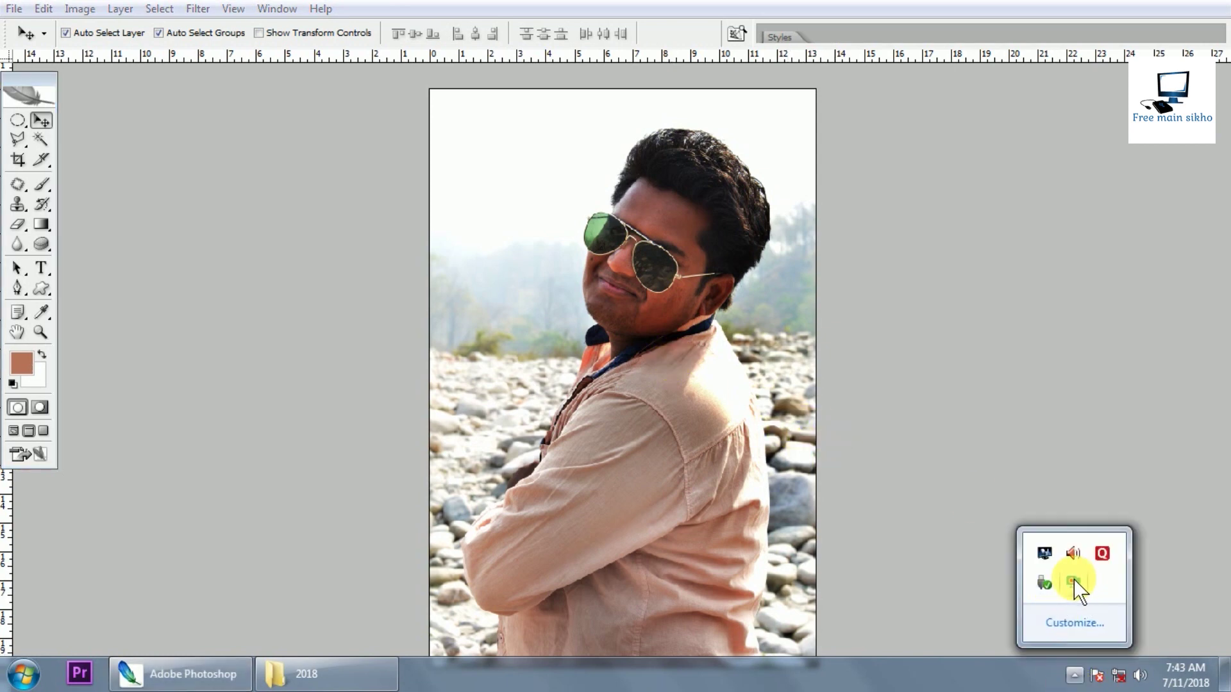
{"action": "right_click", "coordinate": [1072, 581]}
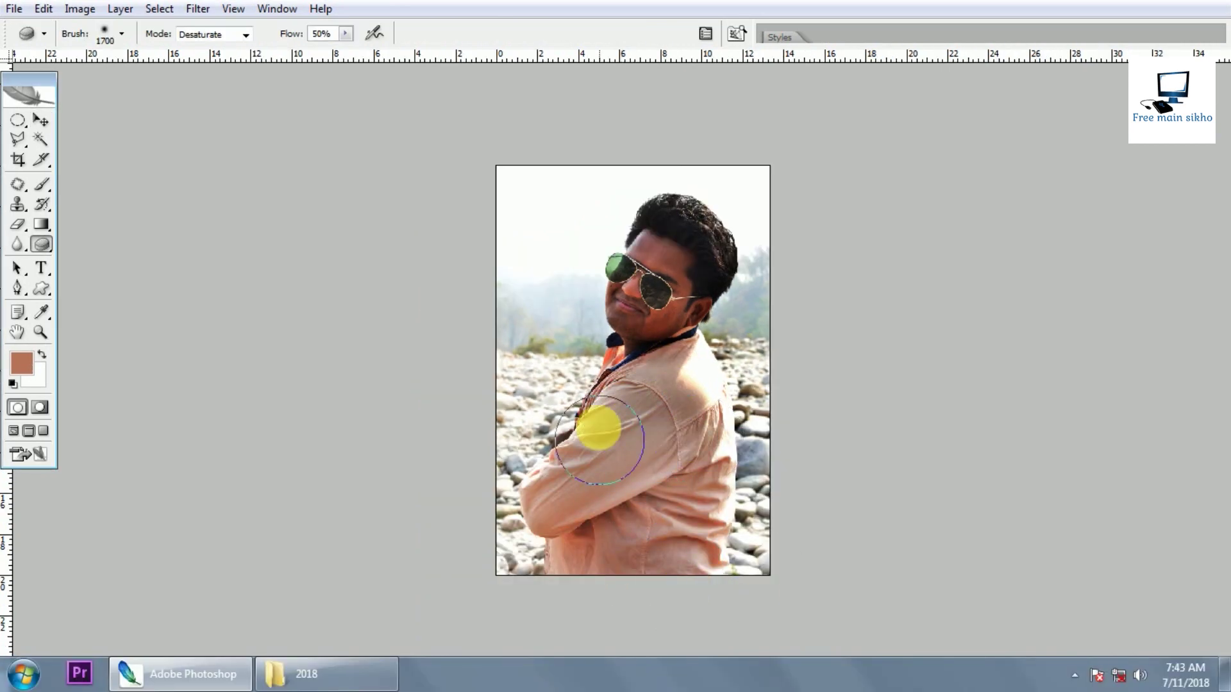
{"action": "left_click", "coordinate": [620, 448]}
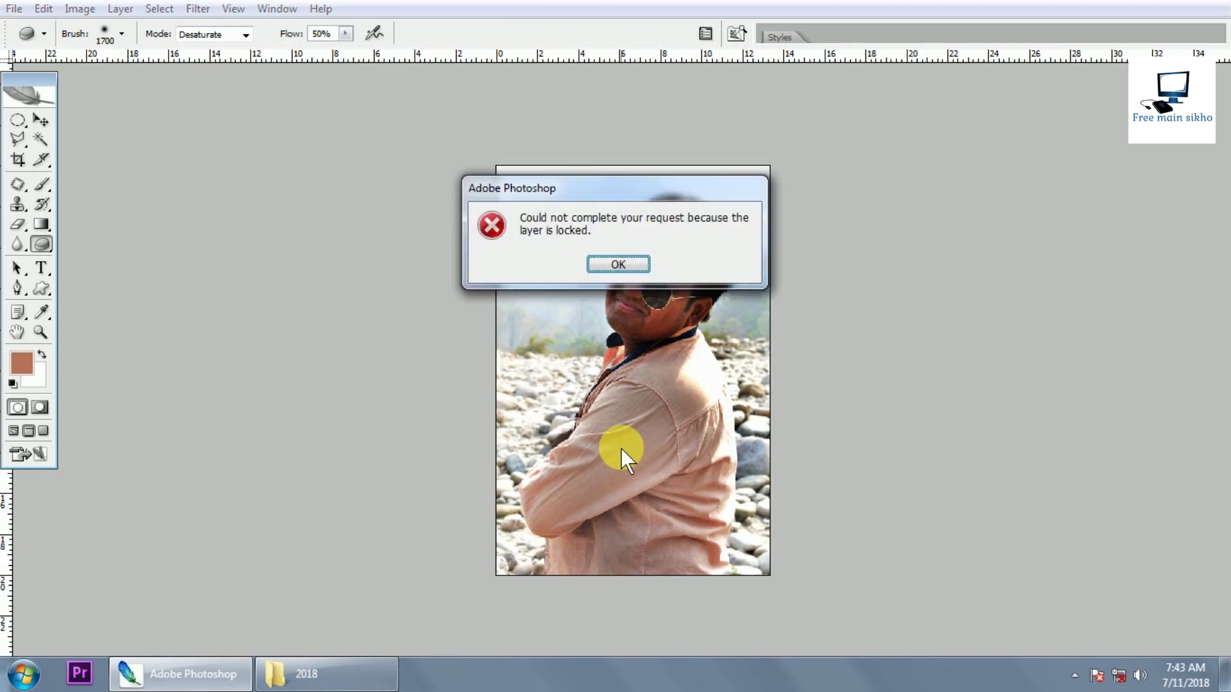
Step: Dismiss the locked-layer warning, switch to the Move tool and zoom in
{"action": "left_click", "coordinate": [647, 282]}
{"action": "key", "text": "v"}
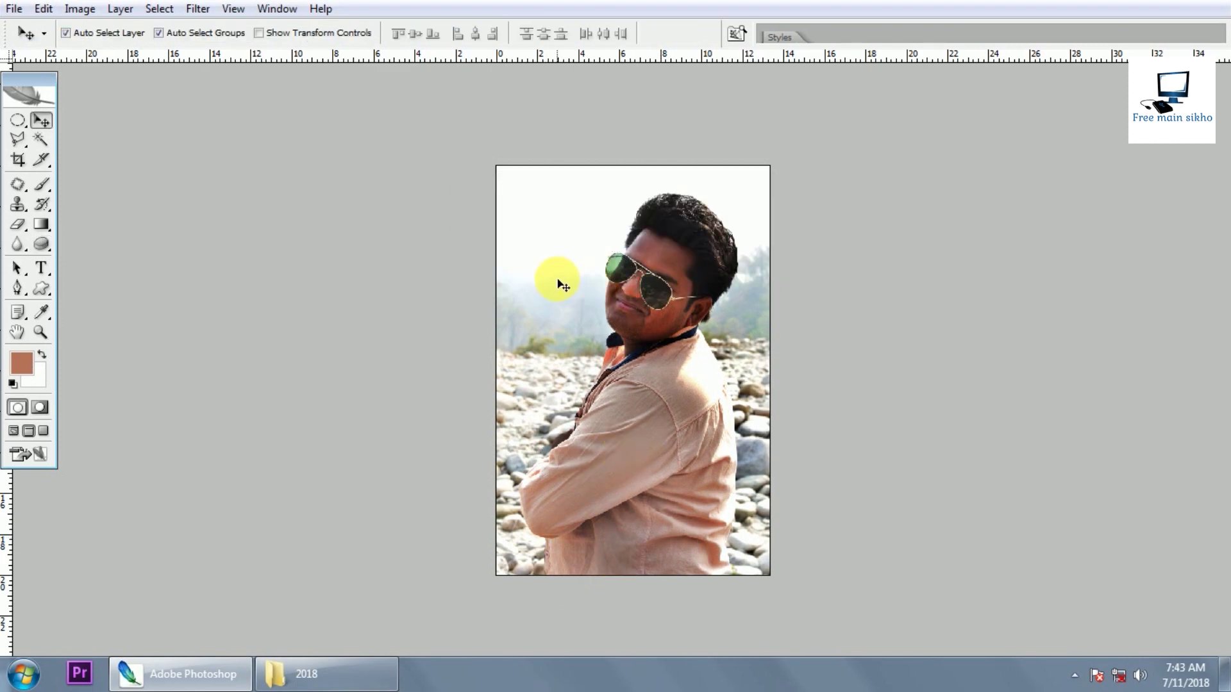
{"action": "key", "text": "ctrl+plus"}
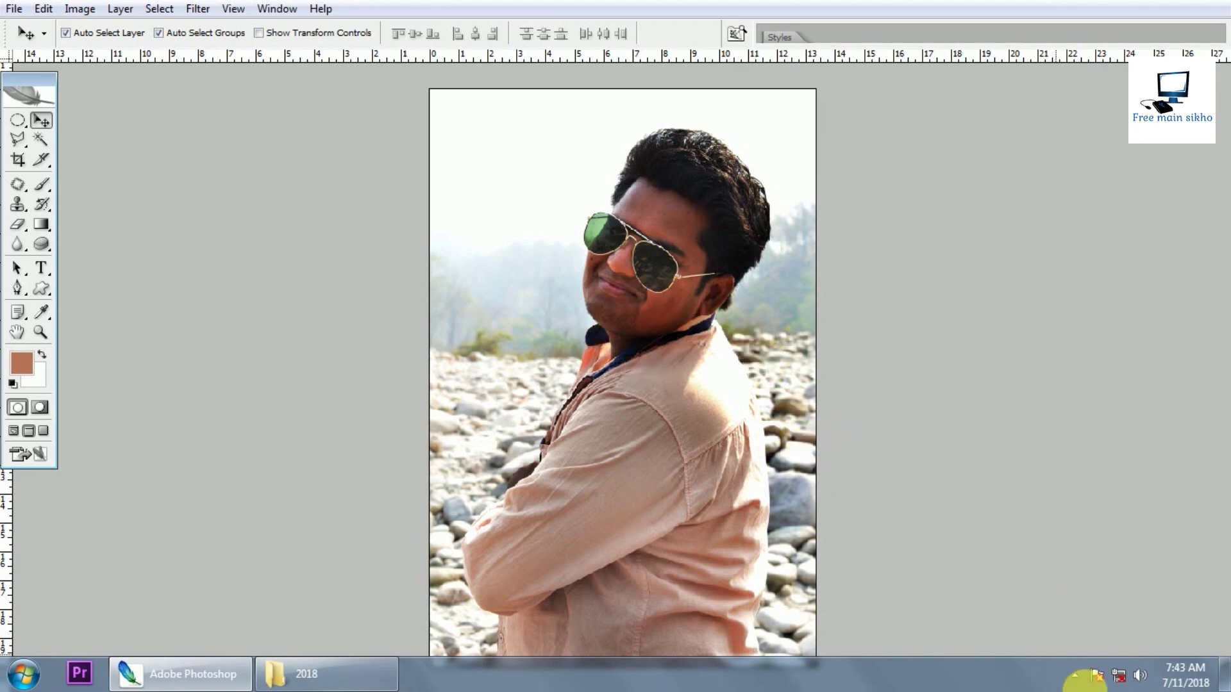
Step: Choose options from the right-click menu near the bottom-right corner several times
{"action": "left_click", "coordinate": [1075, 676]}
{"action": "right_click", "coordinate": [1077, 584]}
{"action": "left_click", "coordinate": [888, 425]}
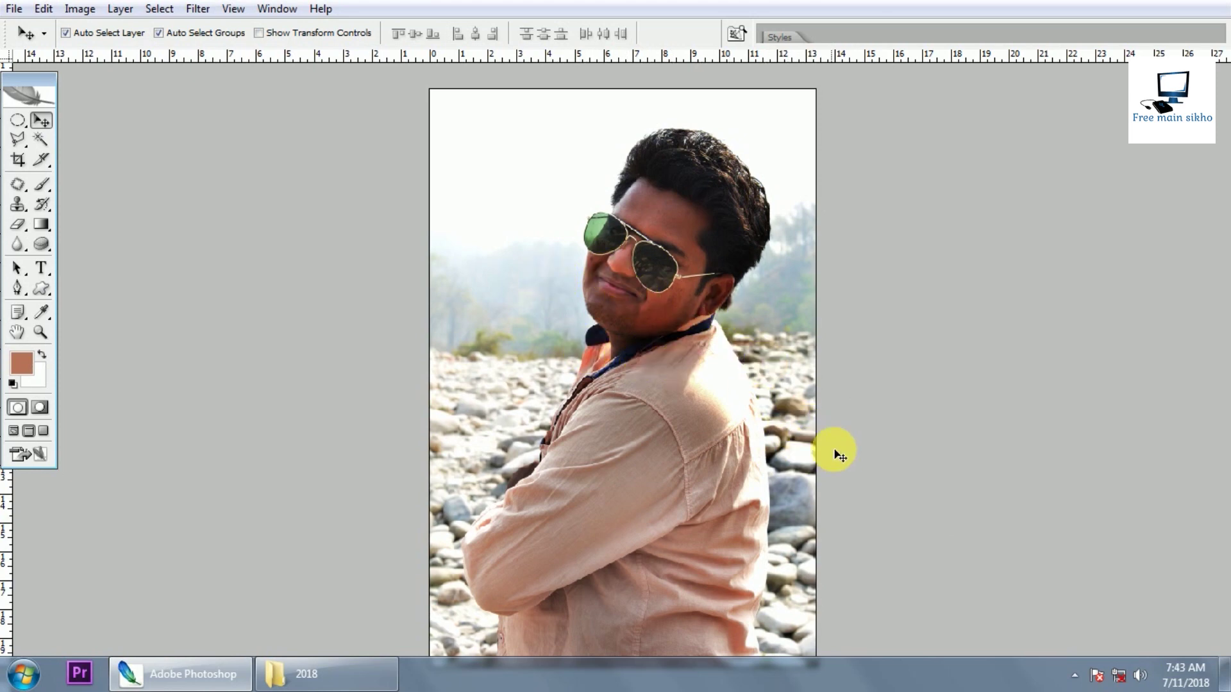
{"action": "left_click", "coordinate": [1075, 676]}
{"action": "right_click", "coordinate": [1072, 581]}
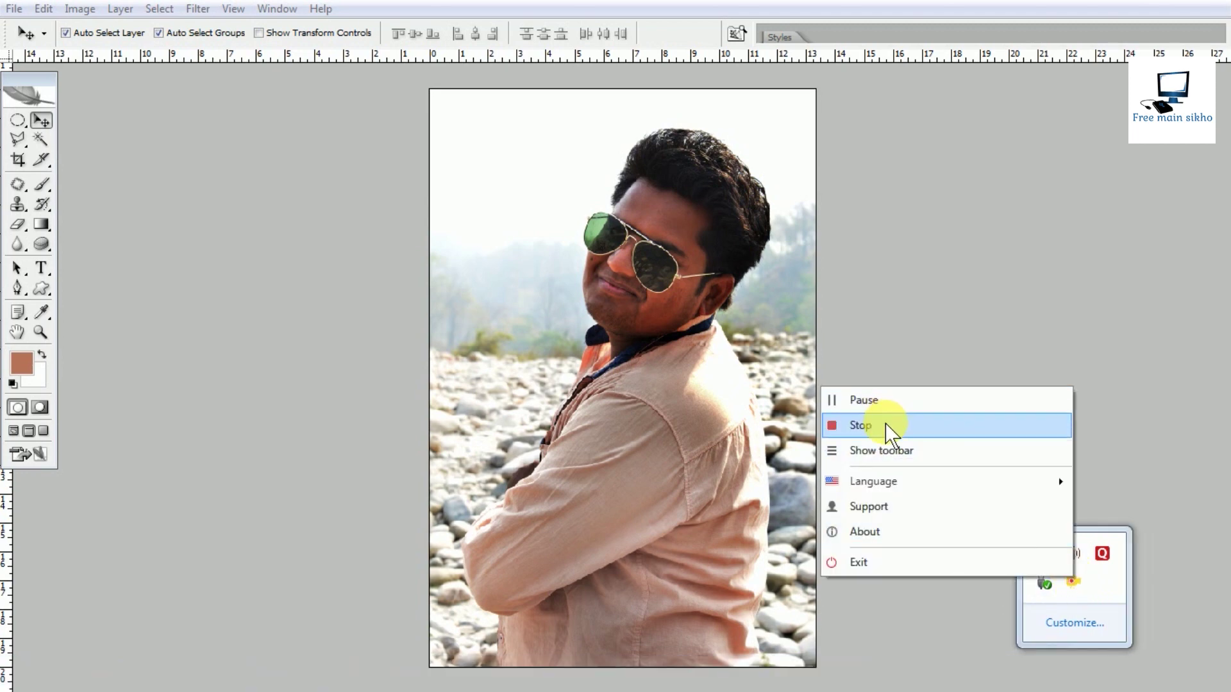
{"action": "left_click", "coordinate": [889, 428]}
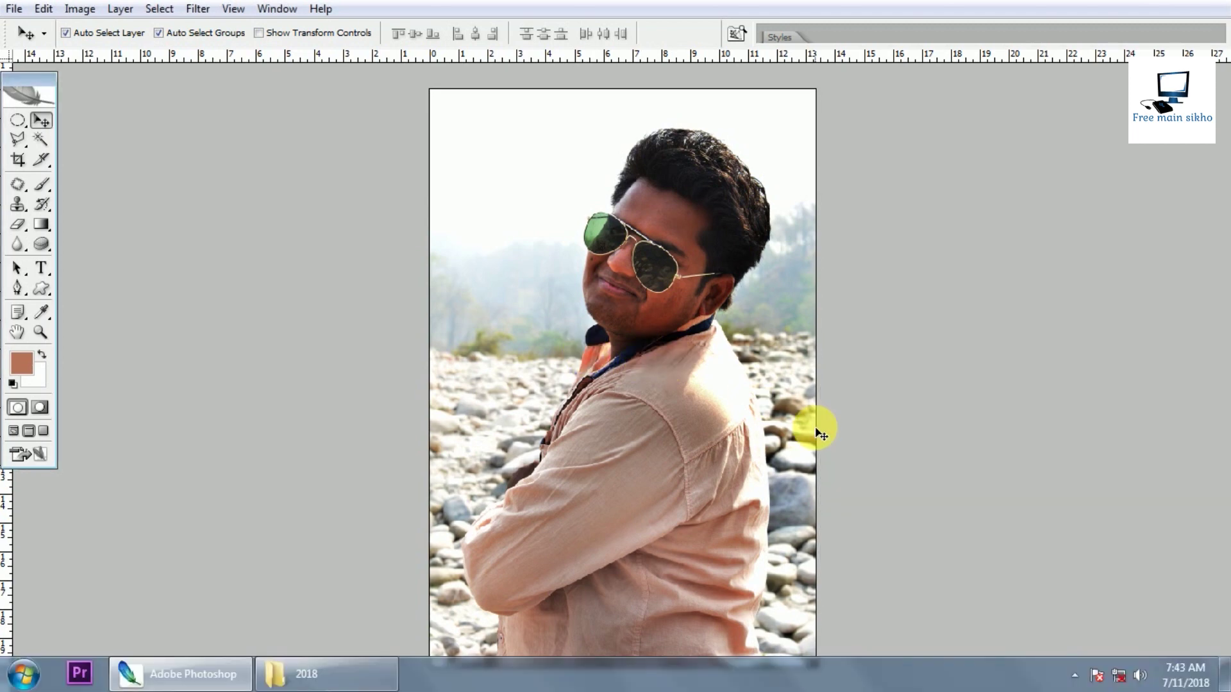
{"action": "left_click", "coordinate": [1074, 675]}
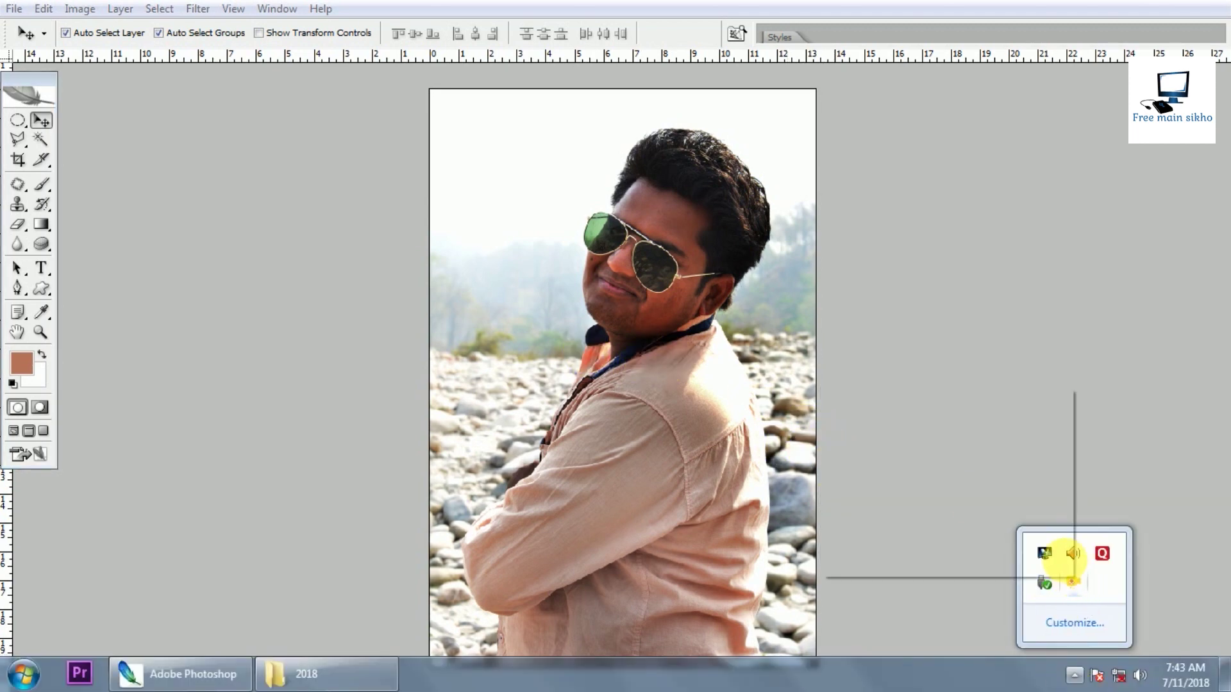
{"action": "right_click", "coordinate": [1072, 581]}
{"action": "left_click", "coordinate": [889, 428]}
{"action": "left_click", "coordinate": [1075, 675]}
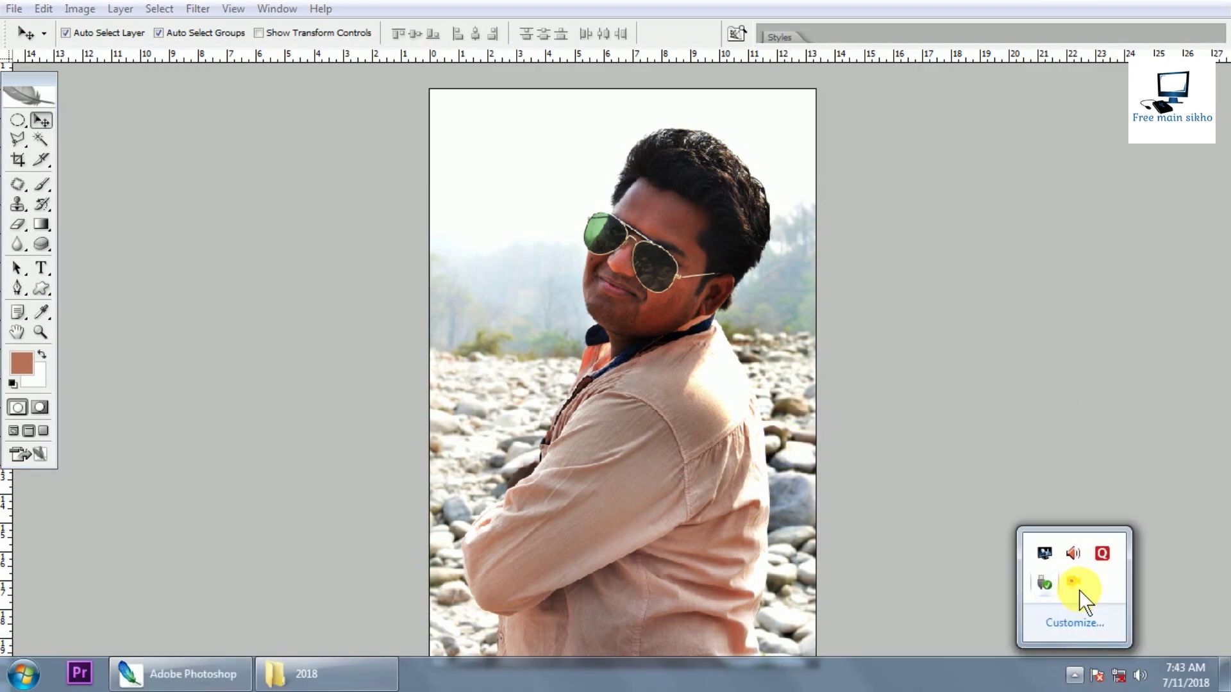